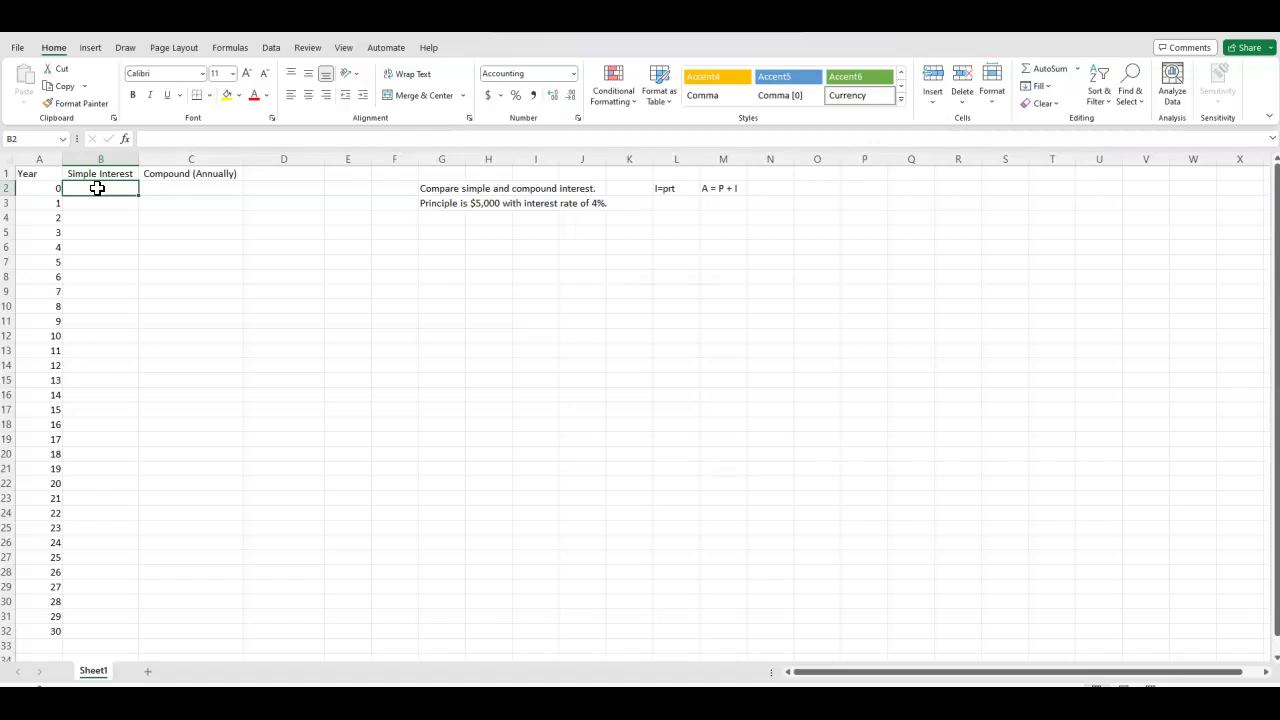
Enter =5000+5000*0.04*A2 in B2 and fill it down through year 30 in B32.
type("=")
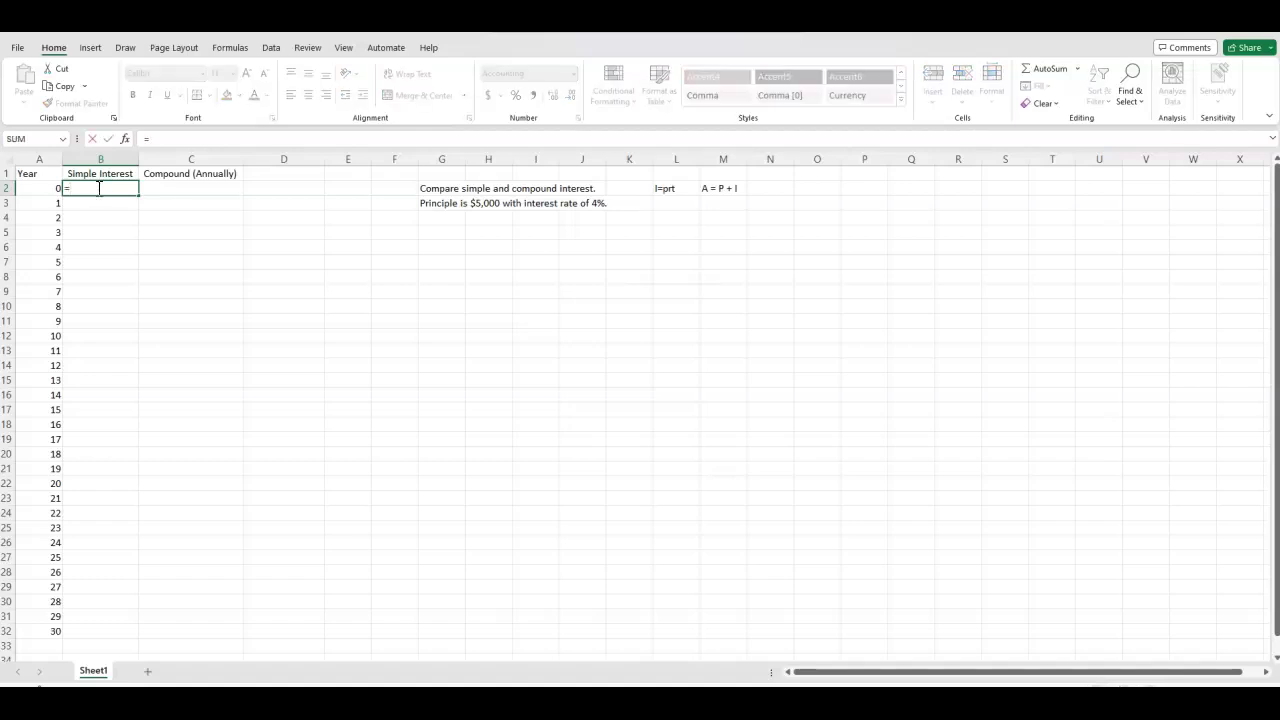
type("5000+5000*0.04")
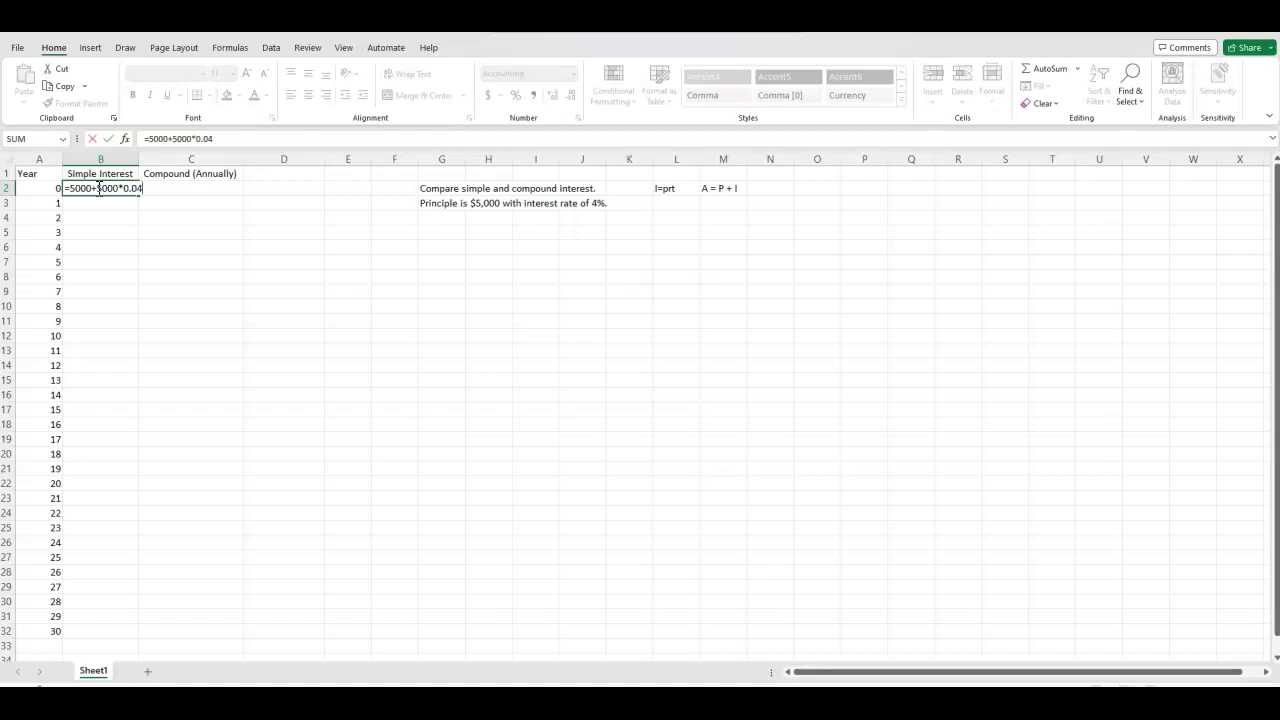
type("*")
left_click(34, 191)
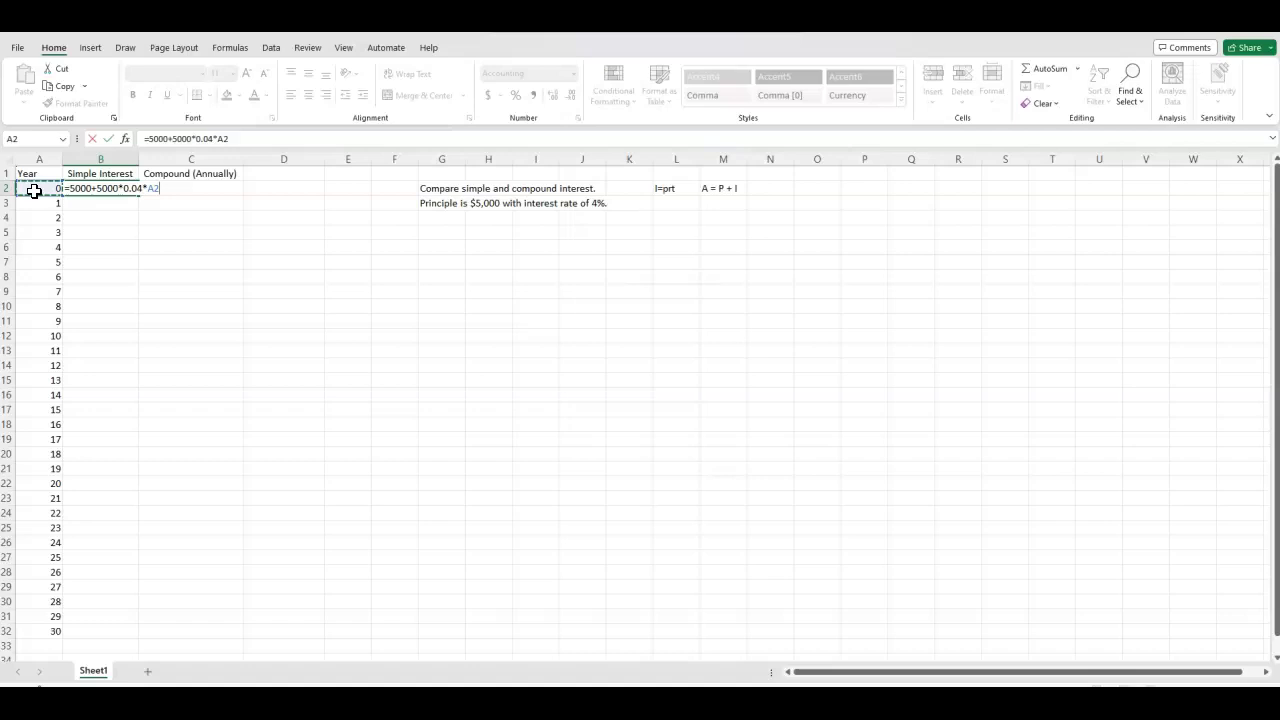
key("Return")
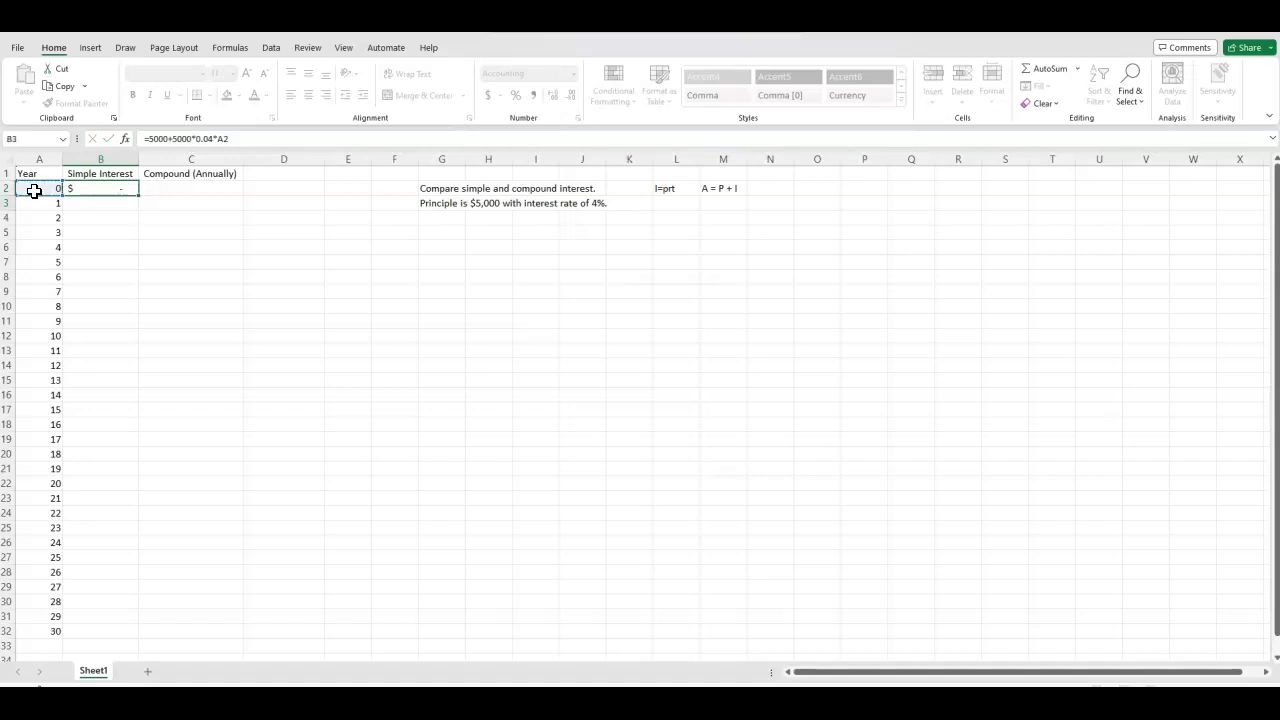
left_click(110, 188)
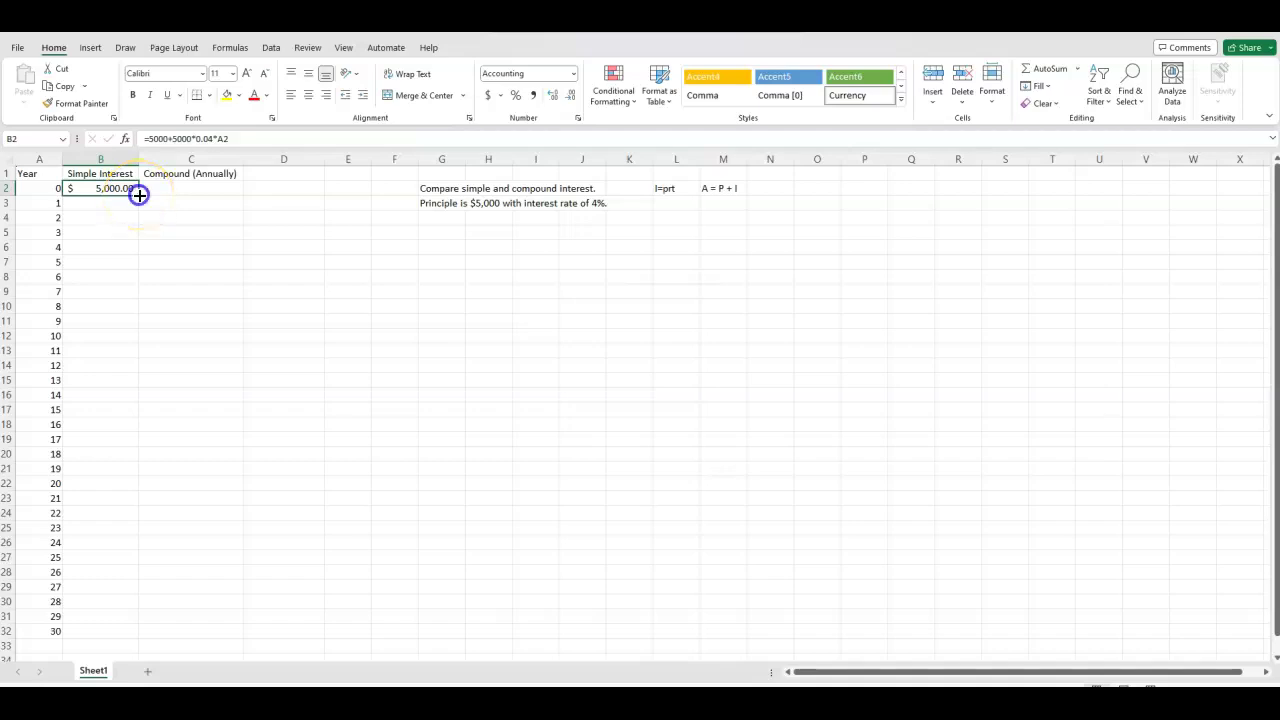
double_click(139, 195)
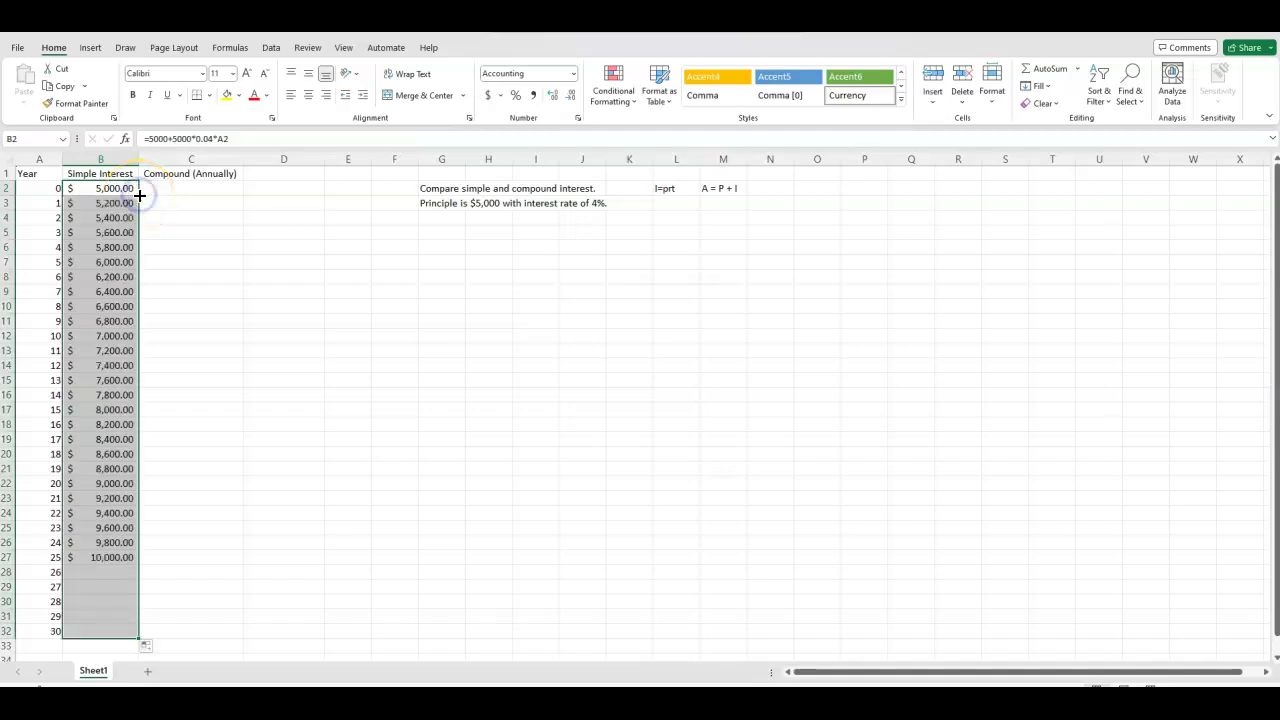
left_click(101, 321)
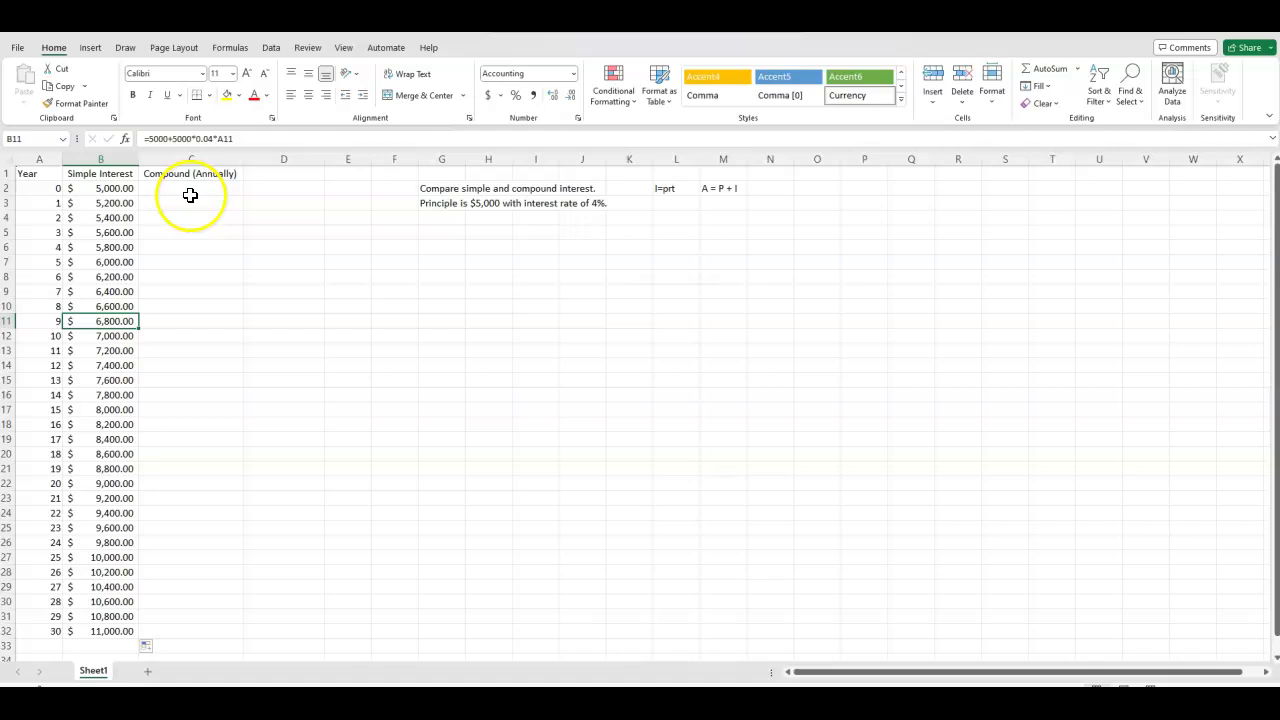
Add the notes A= P(1+r/n)^(n*t) in L4, n = 1 in N4, and A = P(1+r)^t in L5.
left_click(684, 216)
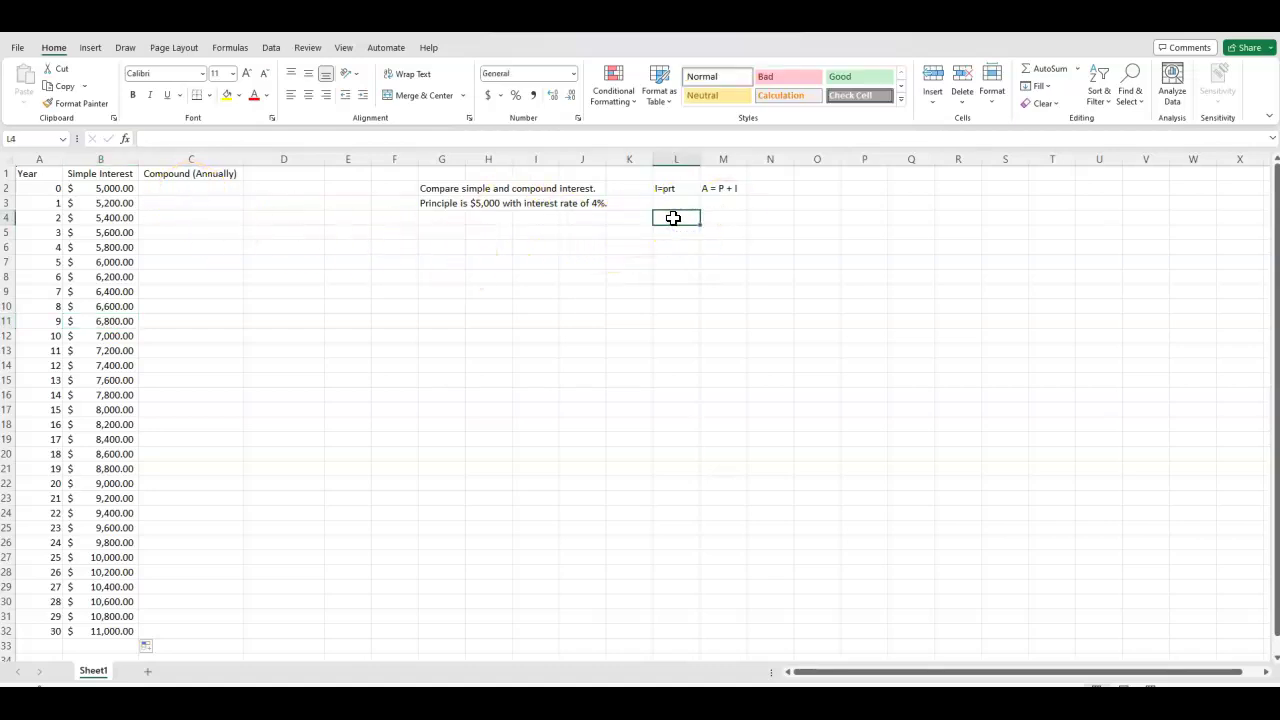
type("A")
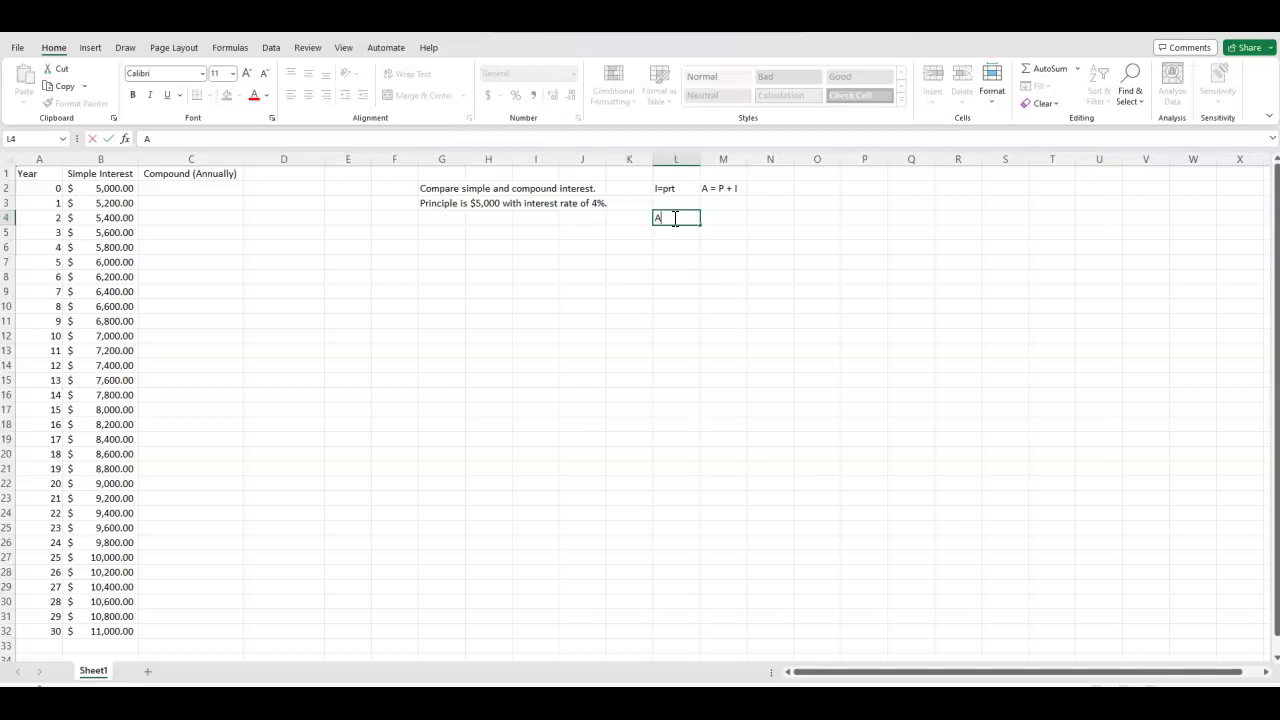
type("= P(1+r/n)^(n*t)")
left_click(690, 246)
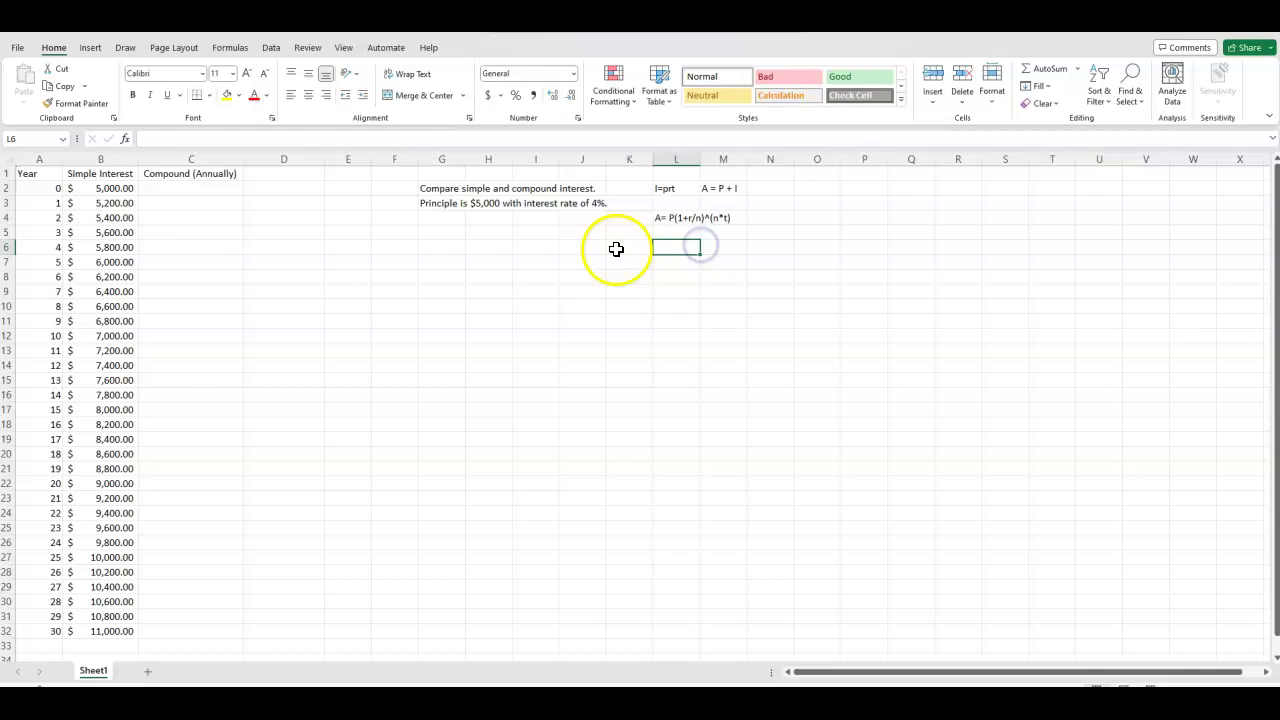
left_click(771, 216)
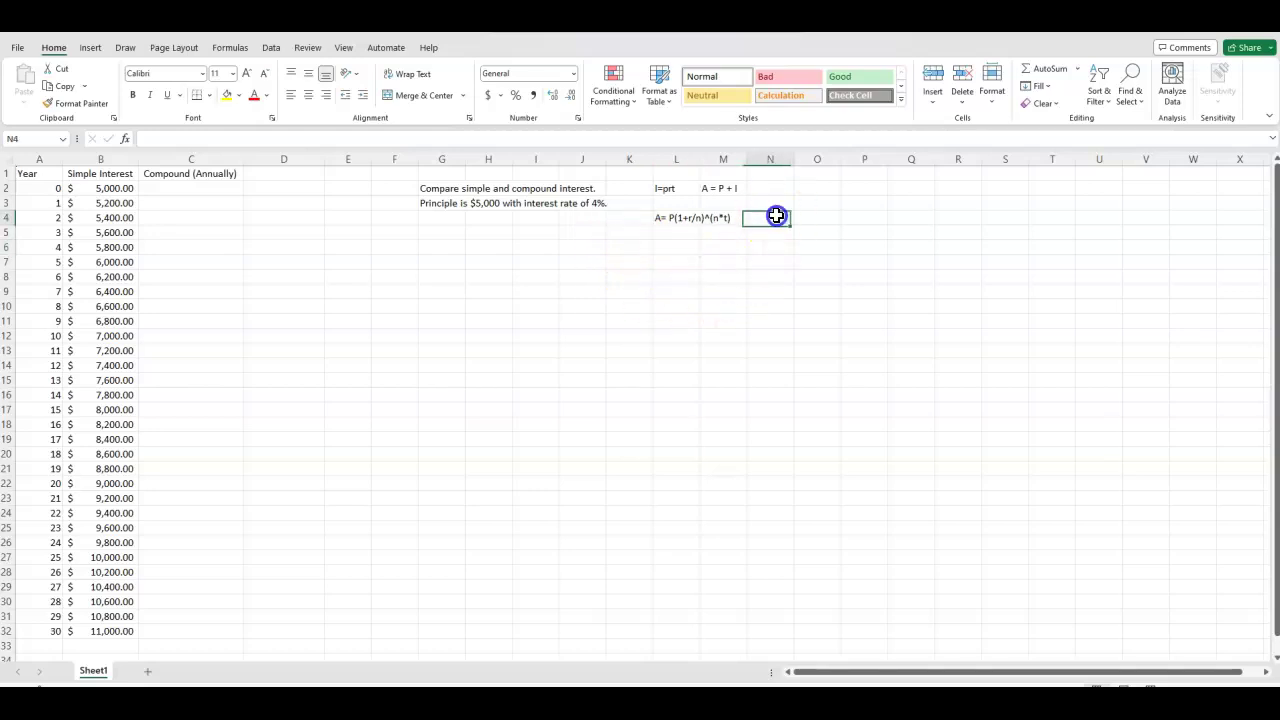
type("n = 1")
key("Return")
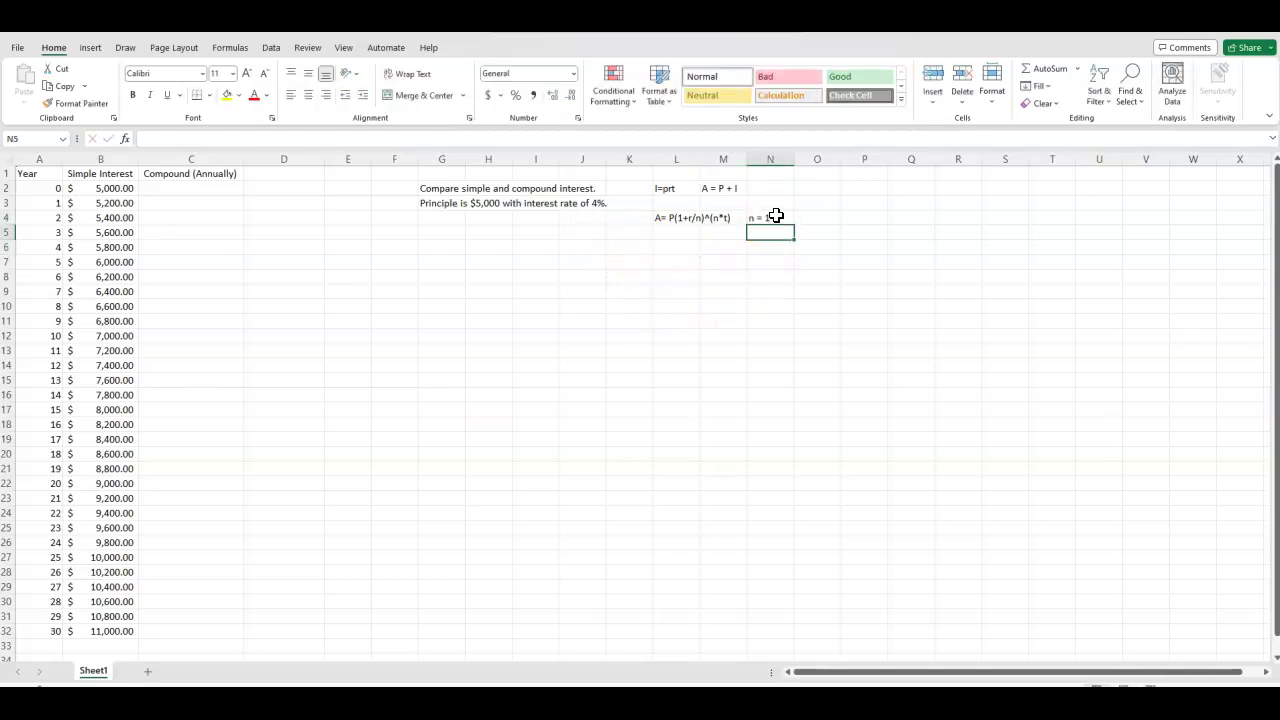
left_click(680, 232)
type("A = P(1+")
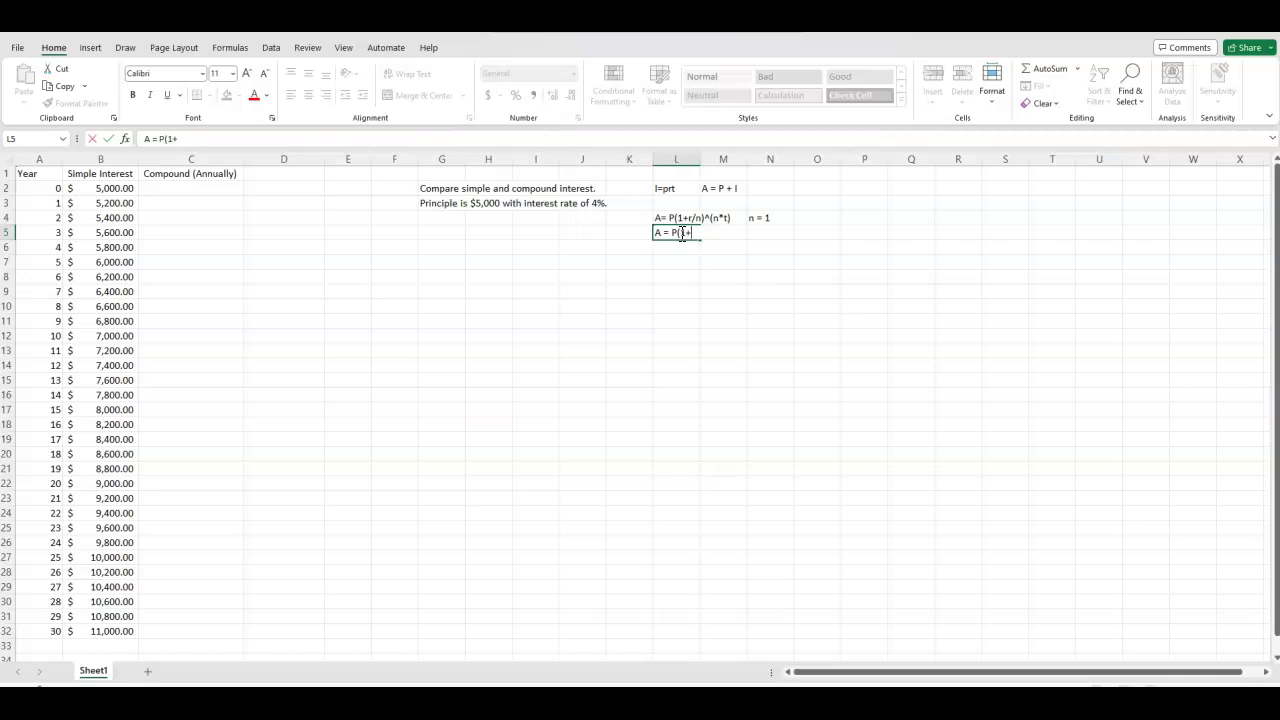
type("r)^t")
left_click(688, 277)
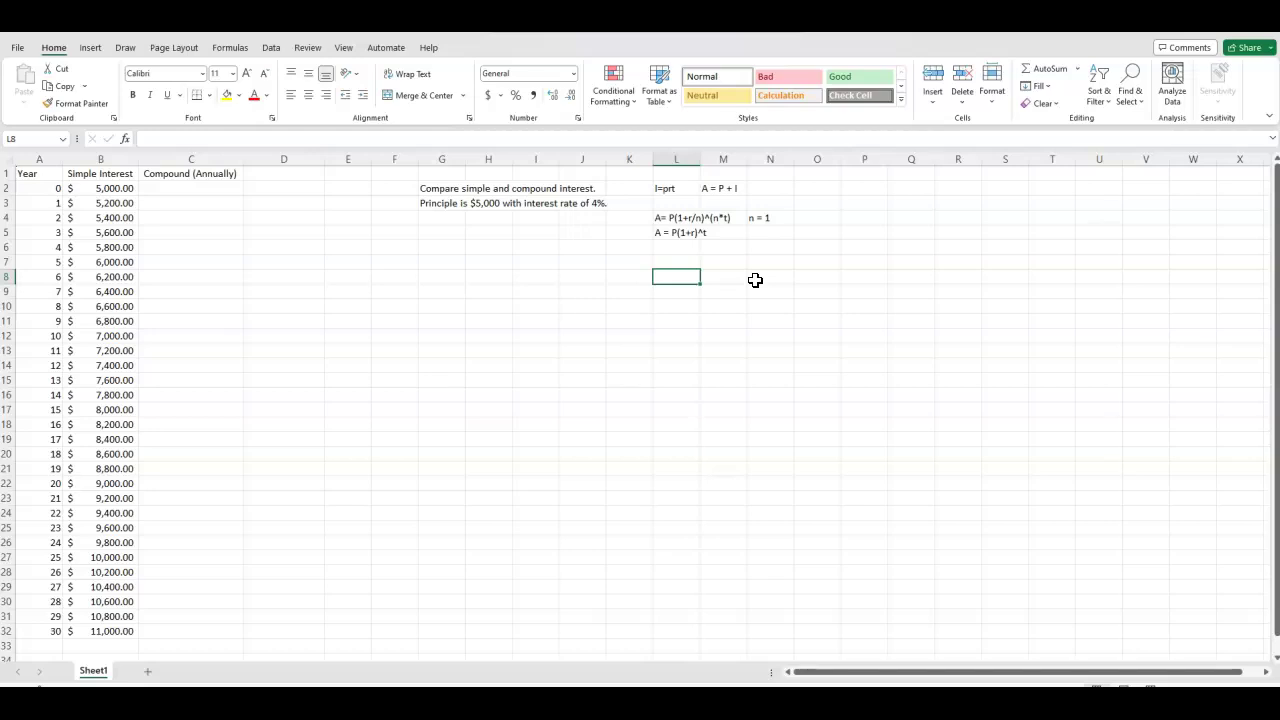
left_click(205, 189)
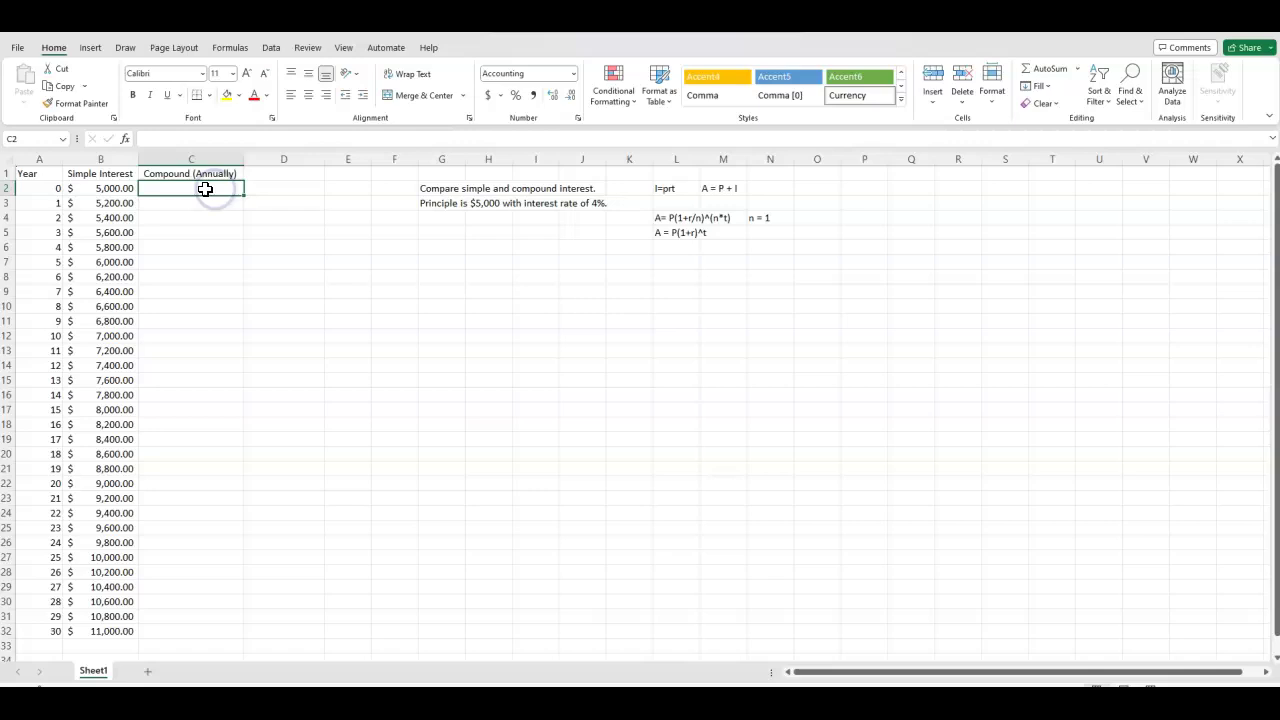
type("=5000*")
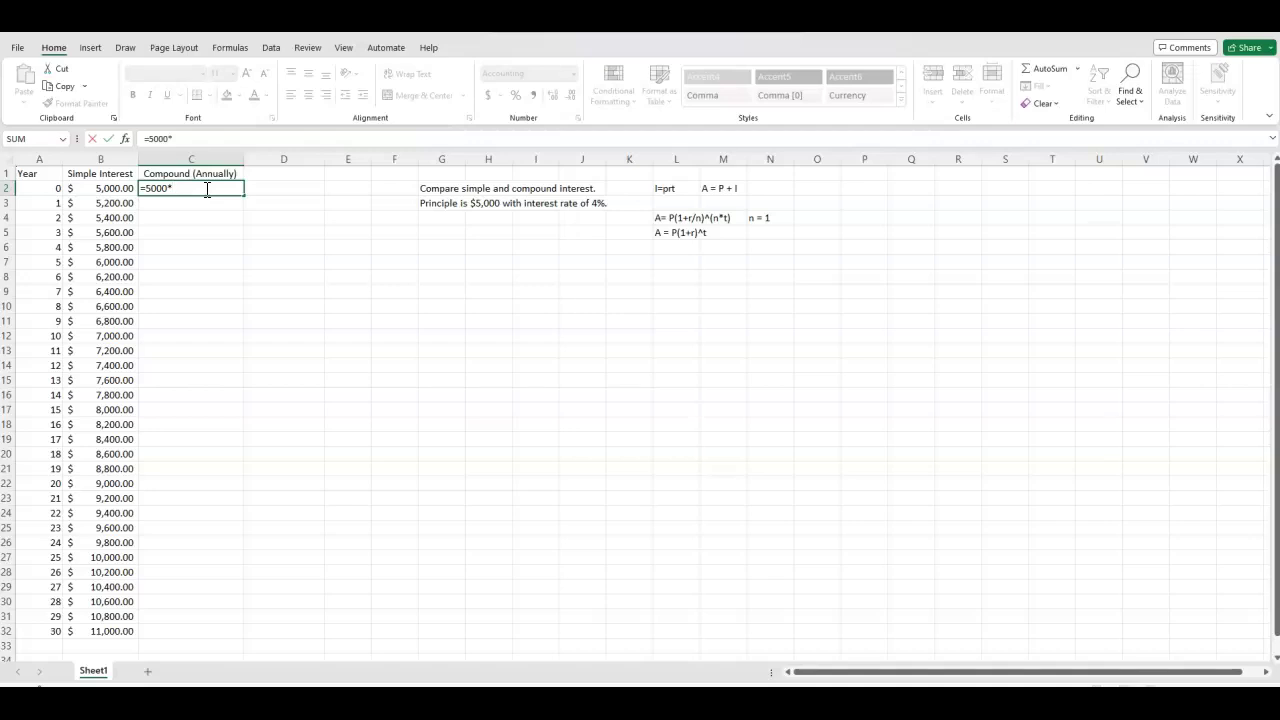
type("(1+0.04)")
type("^")
left_click(48, 187)
key("Return")
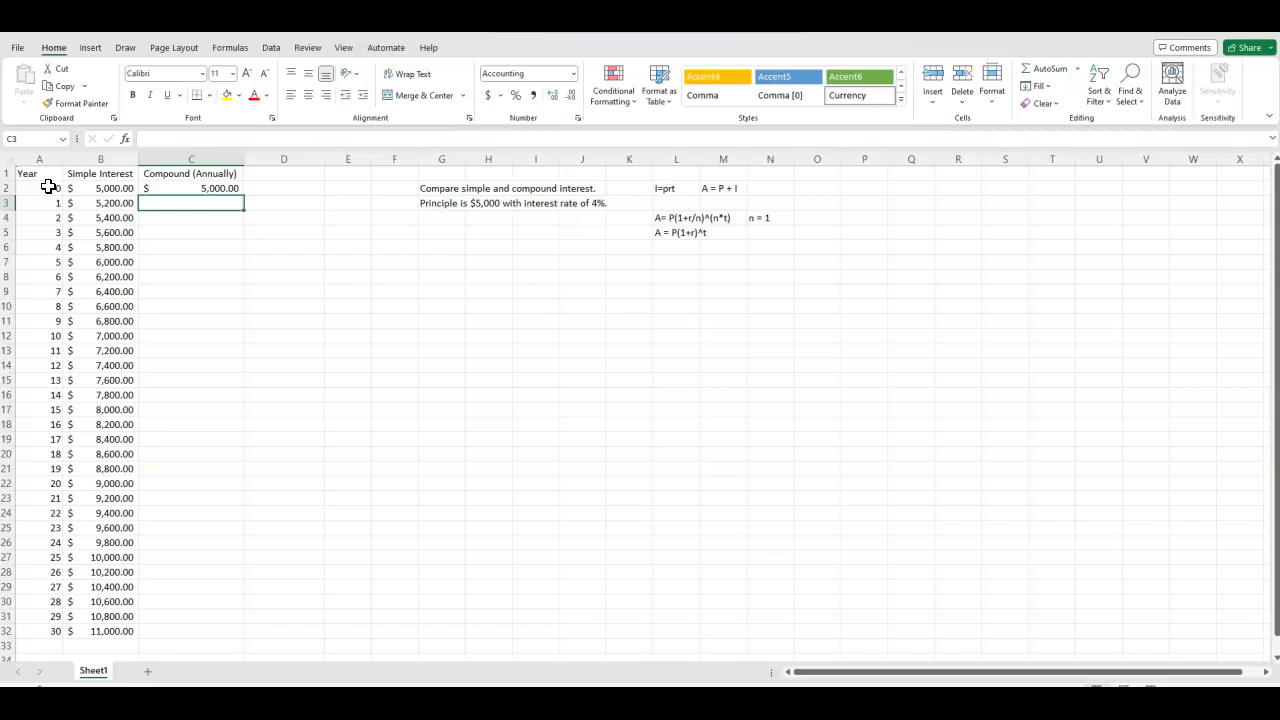
left_click(216, 188)
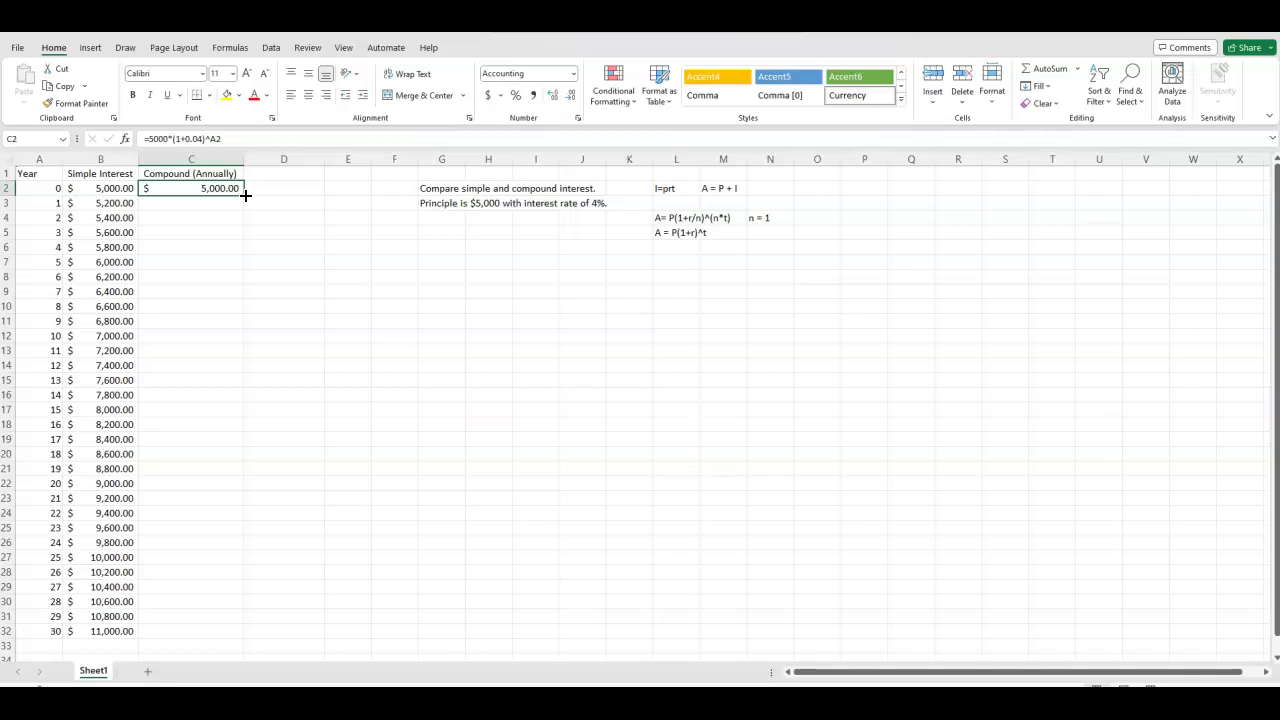
double_click(244, 195)
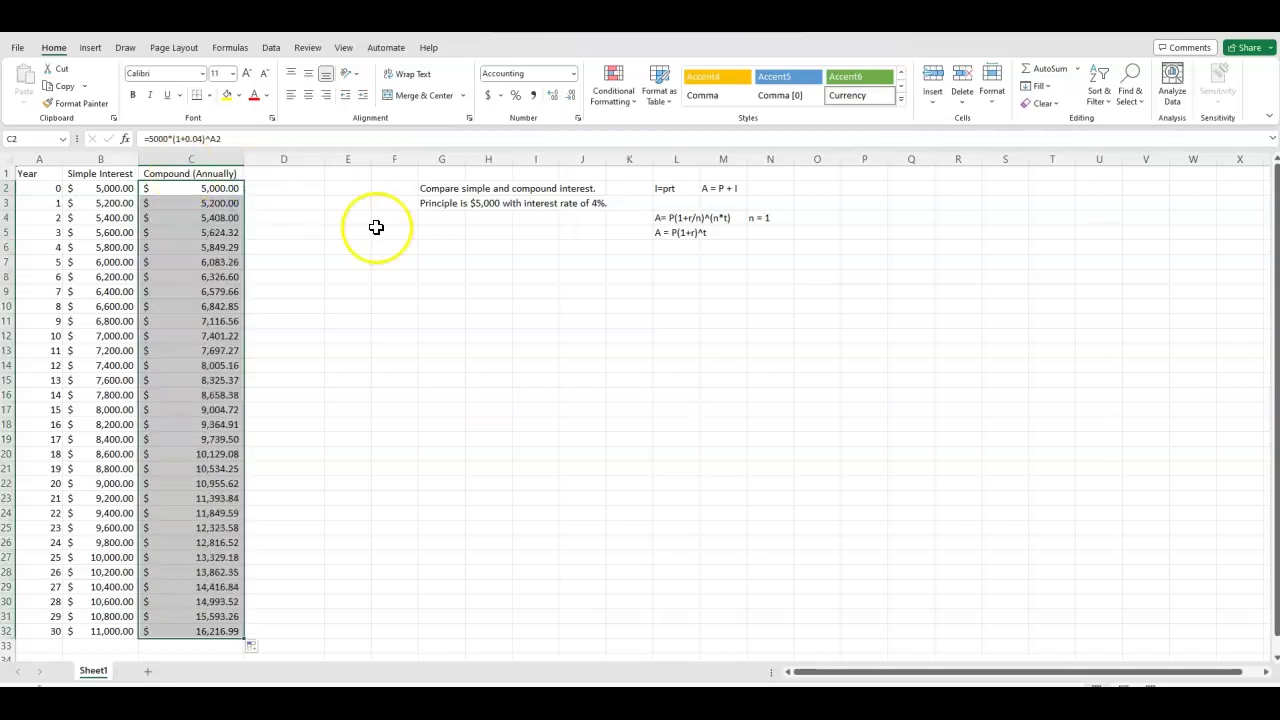
left_click(437, 260)
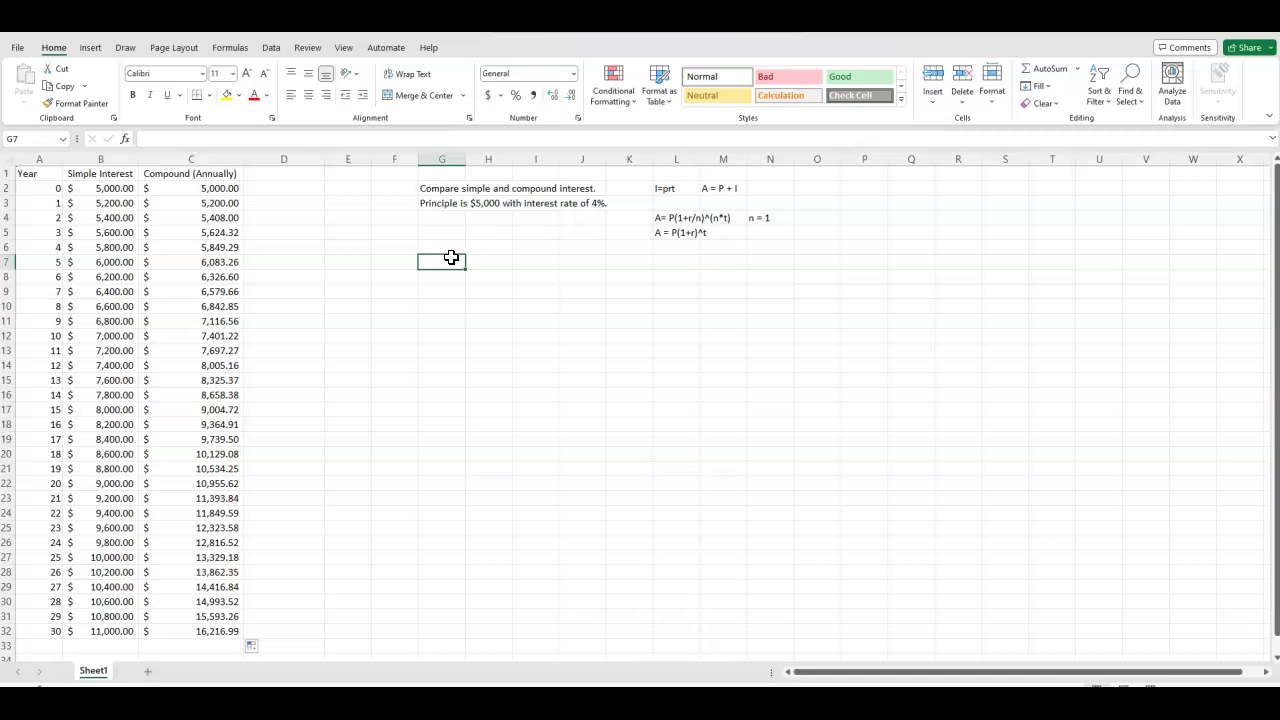
left_click_drag(100, 189, 188, 189)
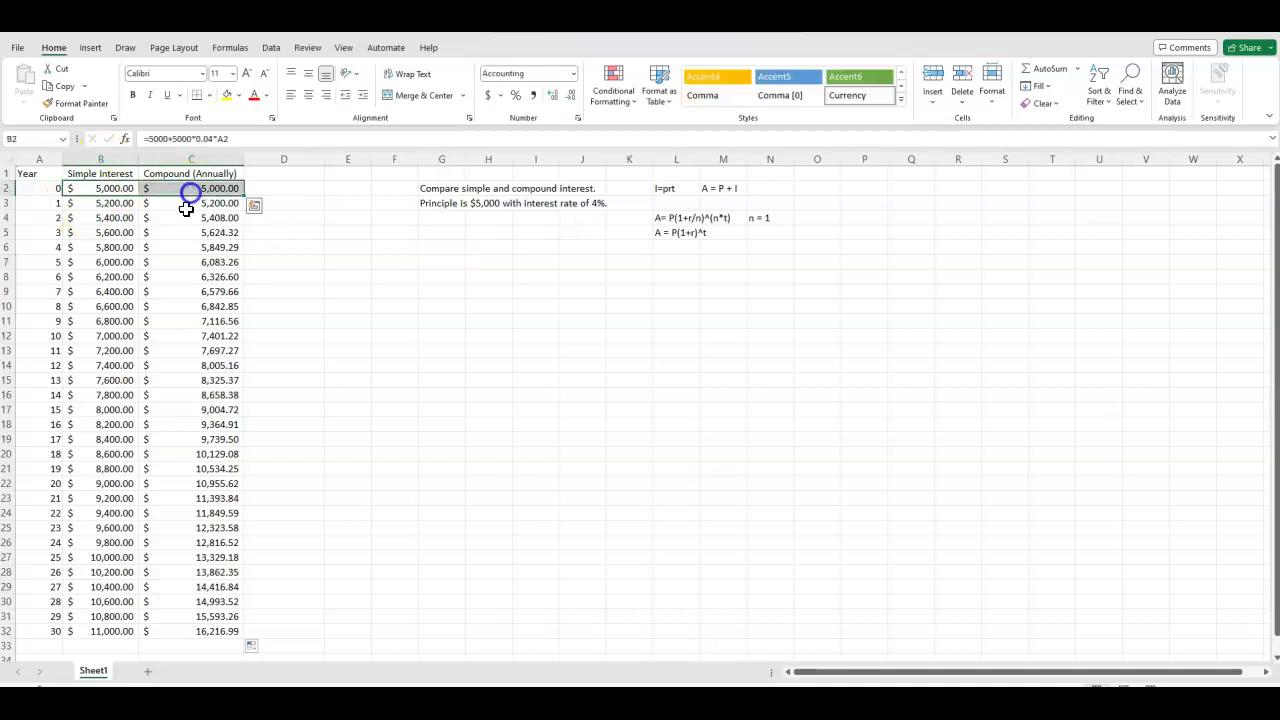
left_click_drag(110, 205, 206, 203)
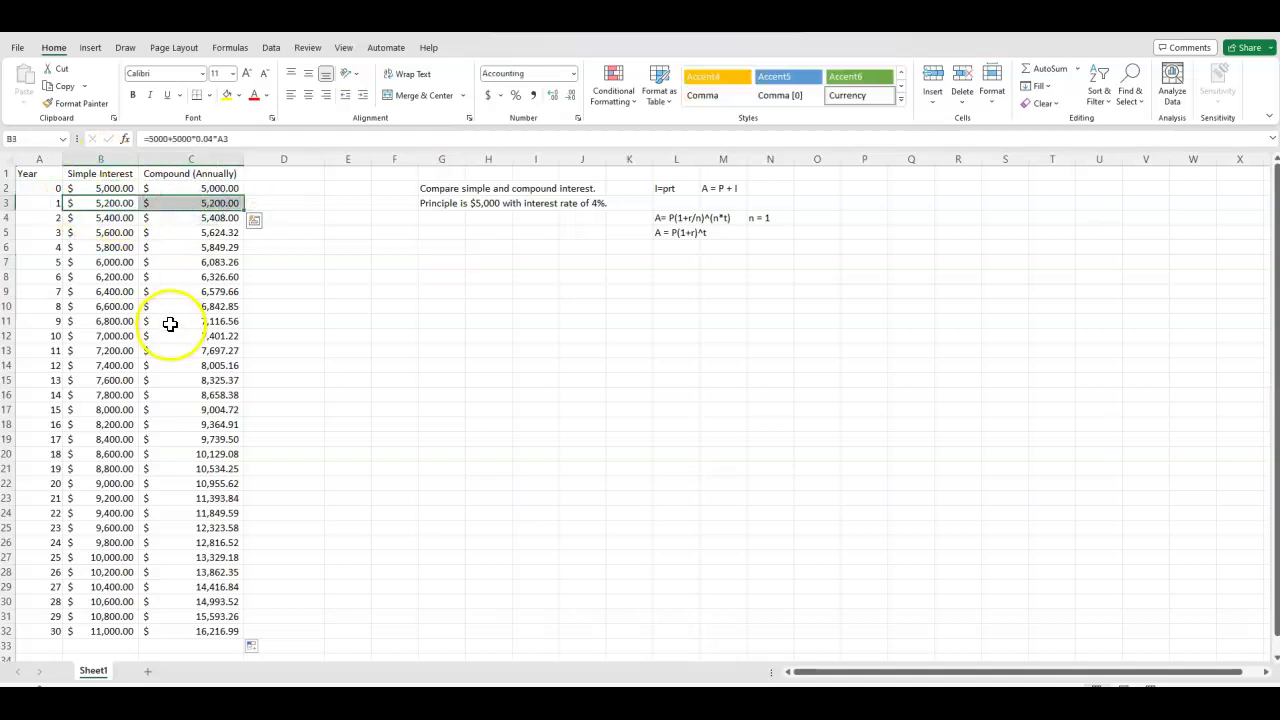
left_click_drag(109, 214, 166, 214)
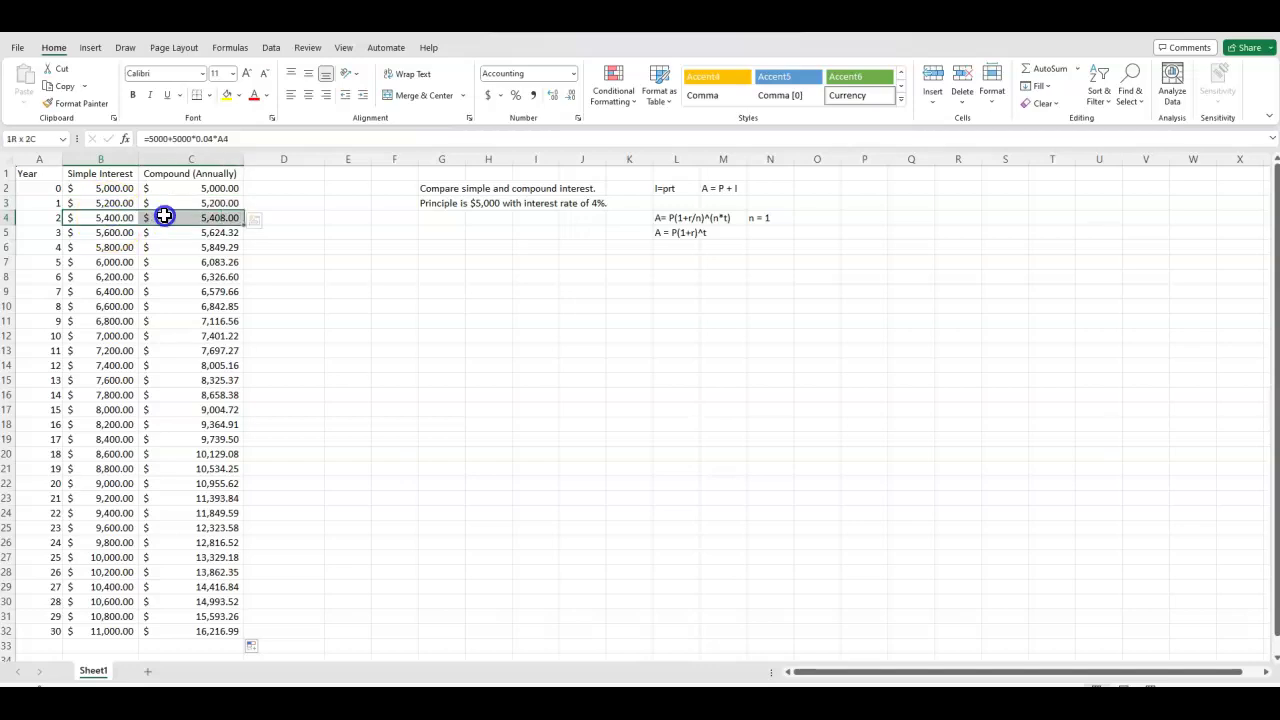
left_click(268, 331)
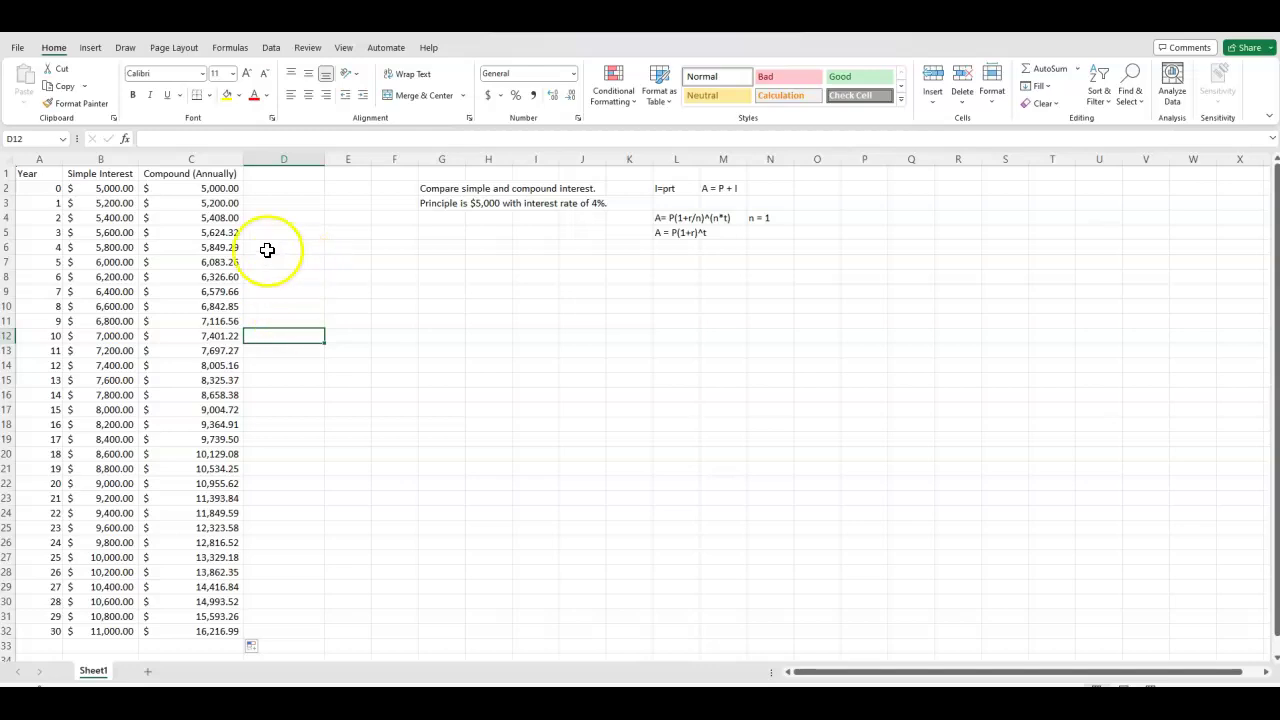
Insert a recommended Line chart of A1:C32 plotting both interest series over years 0–30.
left_click_drag(30, 174, 180, 631)
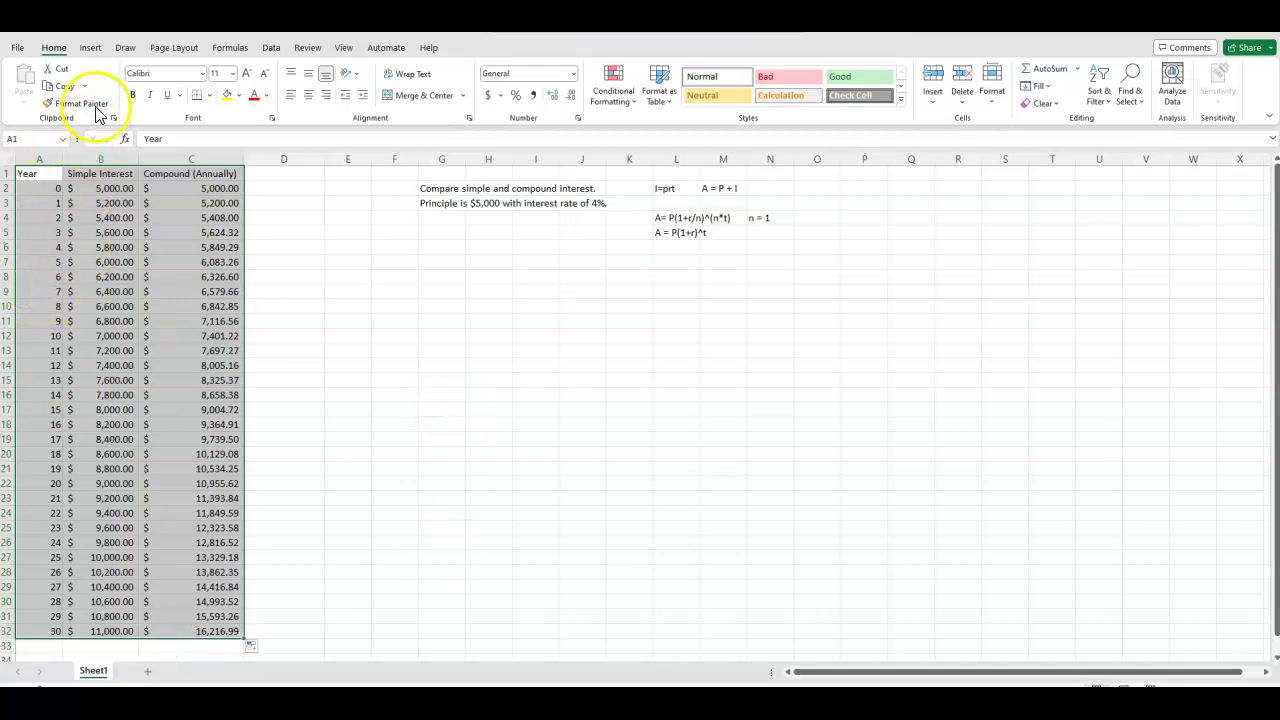
left_click(91, 48)
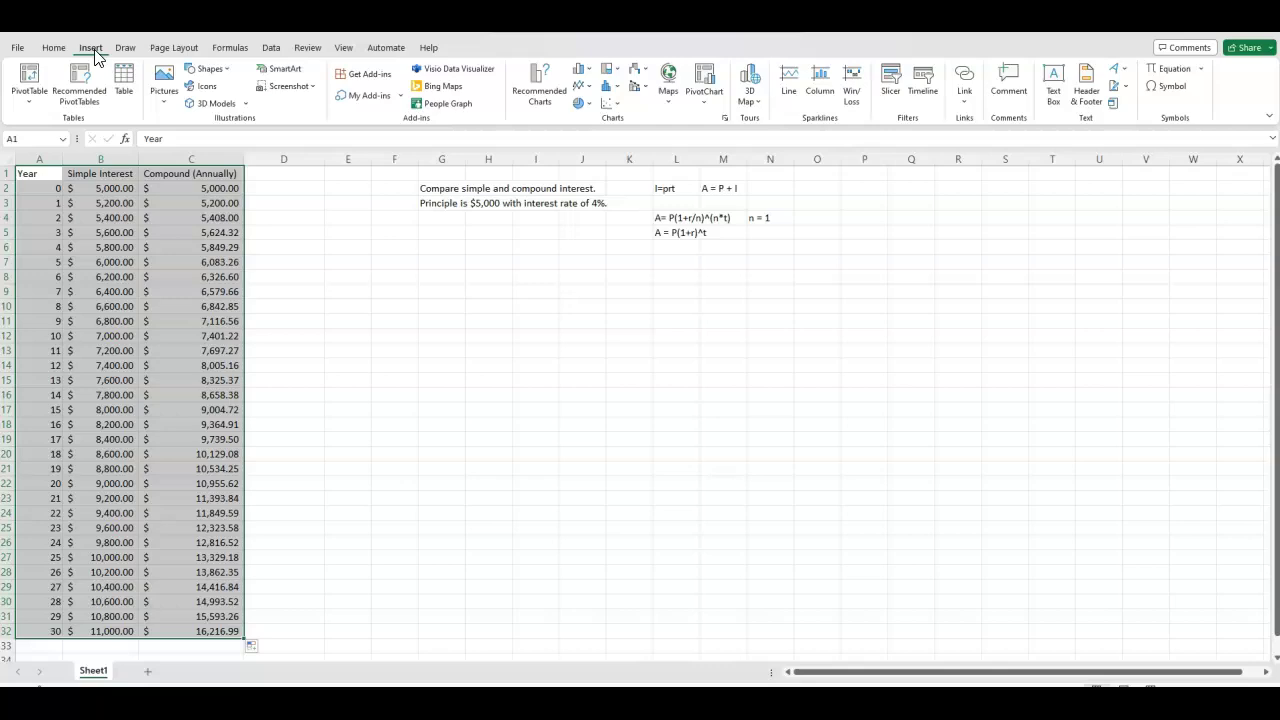
left_click(537, 83)
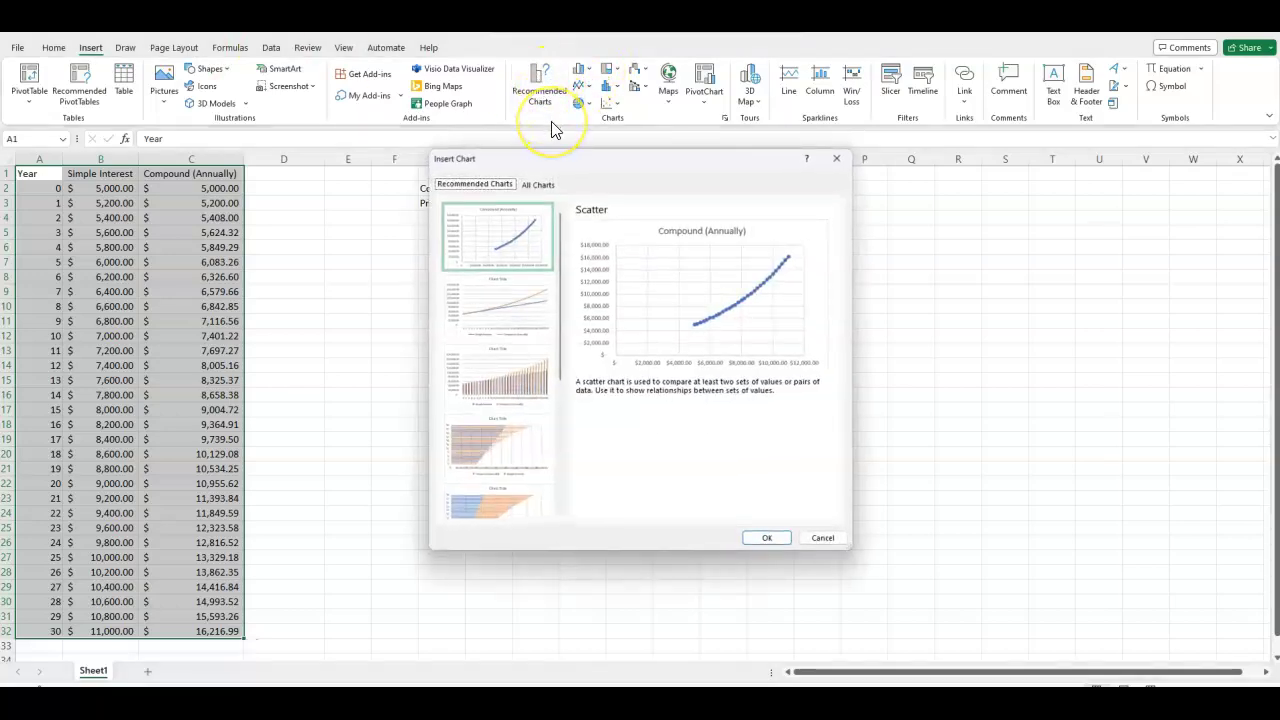
left_click(499, 314)
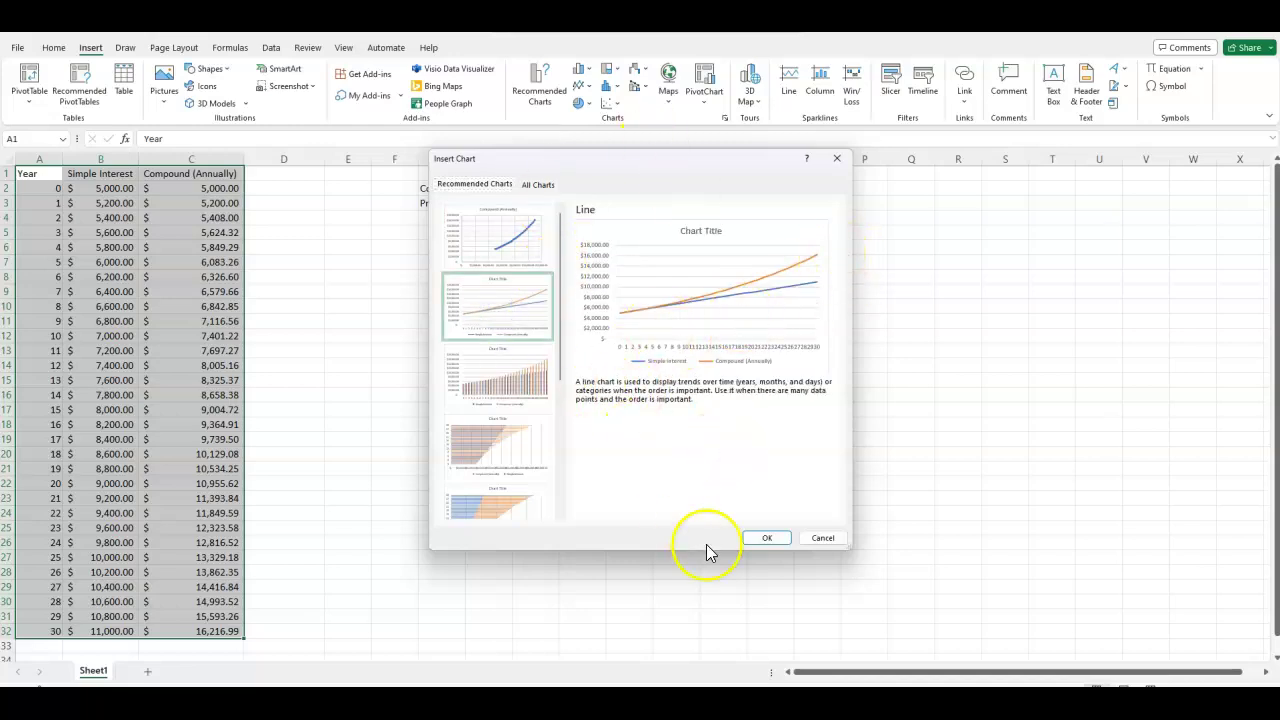
left_click(762, 538)
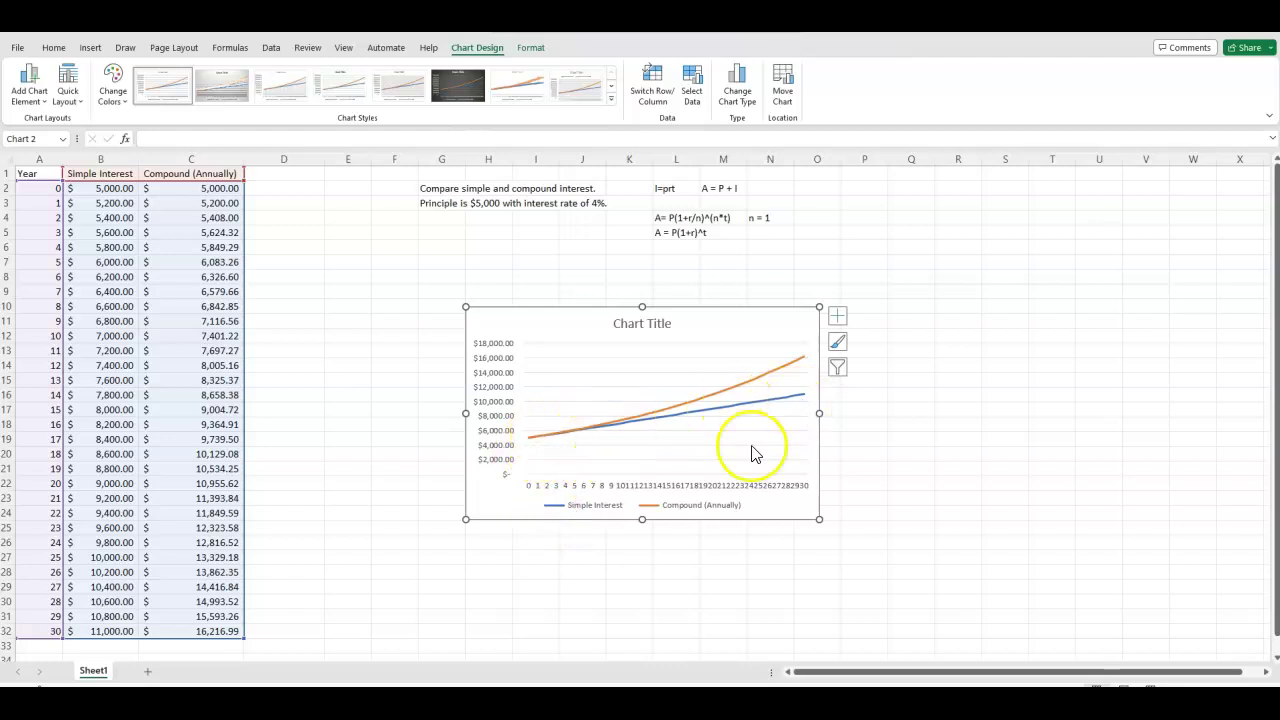
Replace the chart title with 'Simple vs Compound Interest'.
left_click(638, 324)
double_click(638, 324)
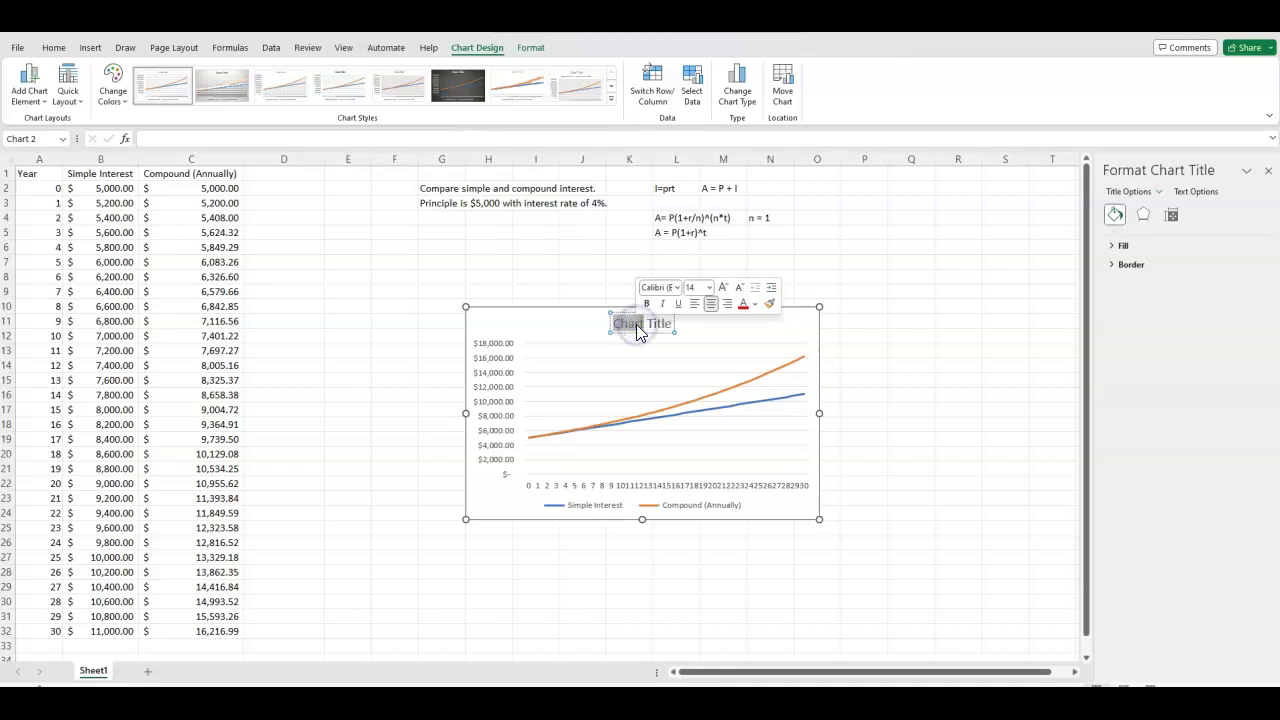
left_click(637, 327)
type("Simp")
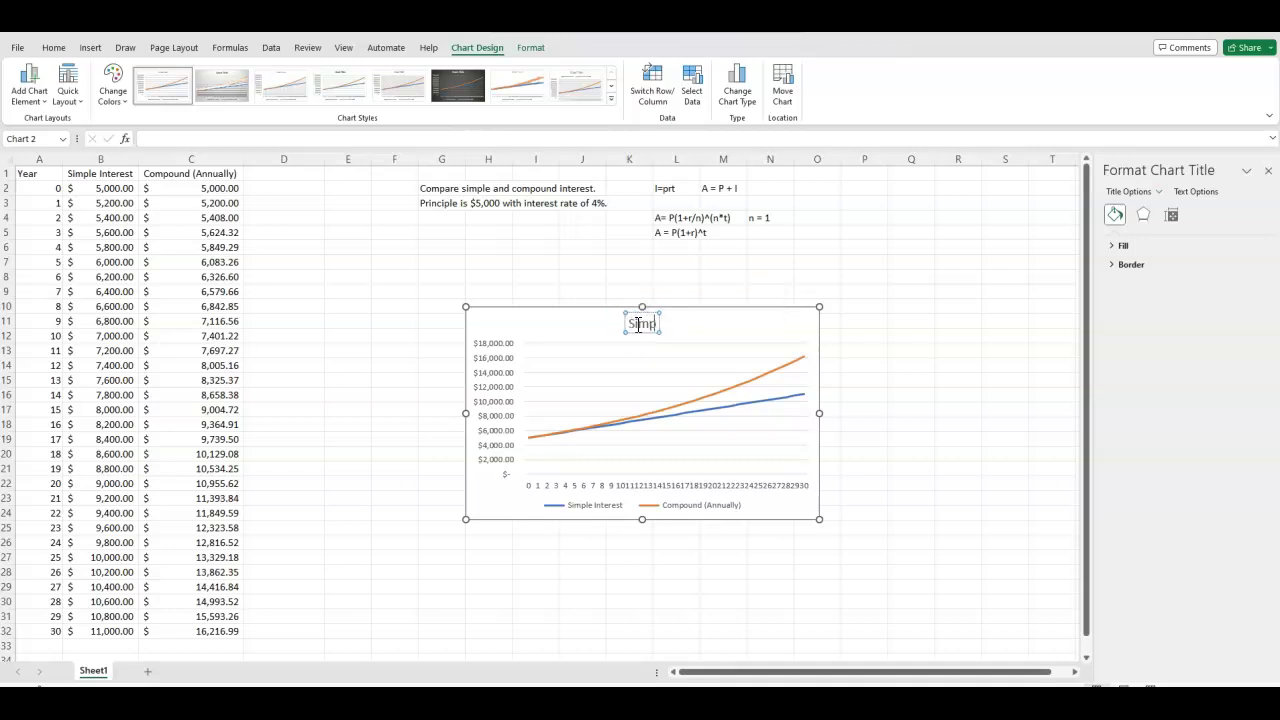
type("le vs Compound")
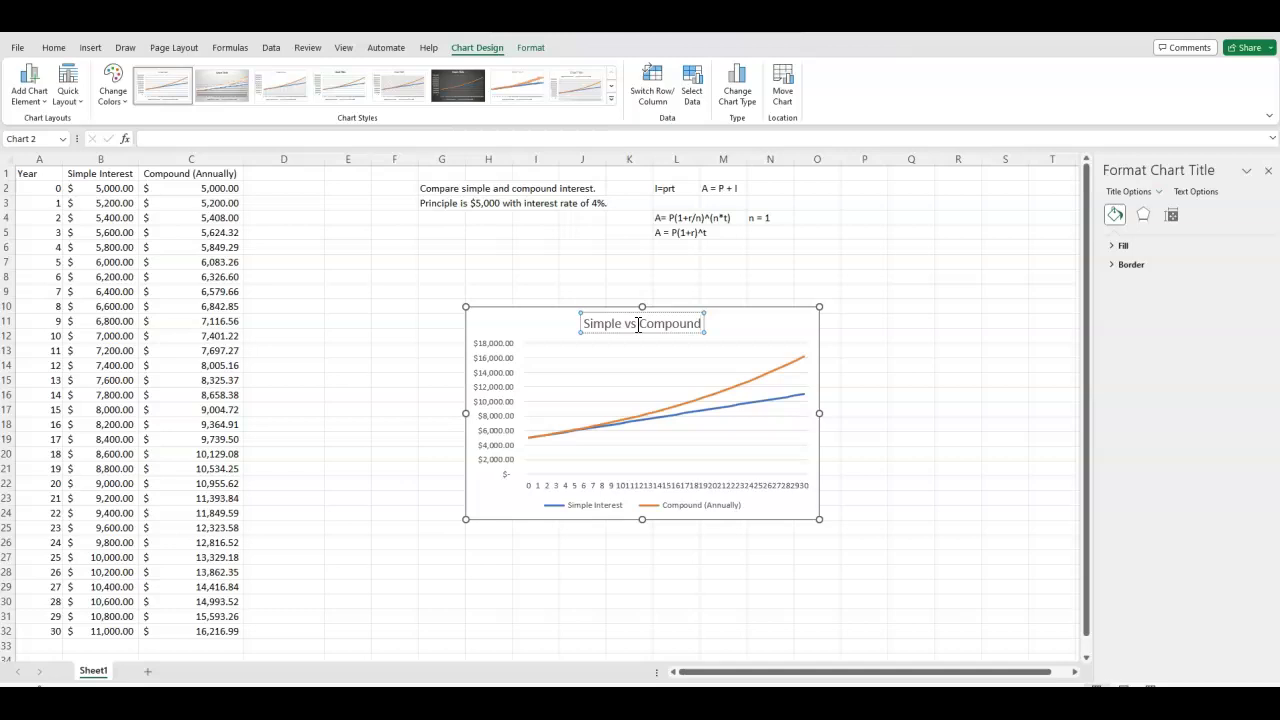
type(" Interest")
left_click(860, 333)
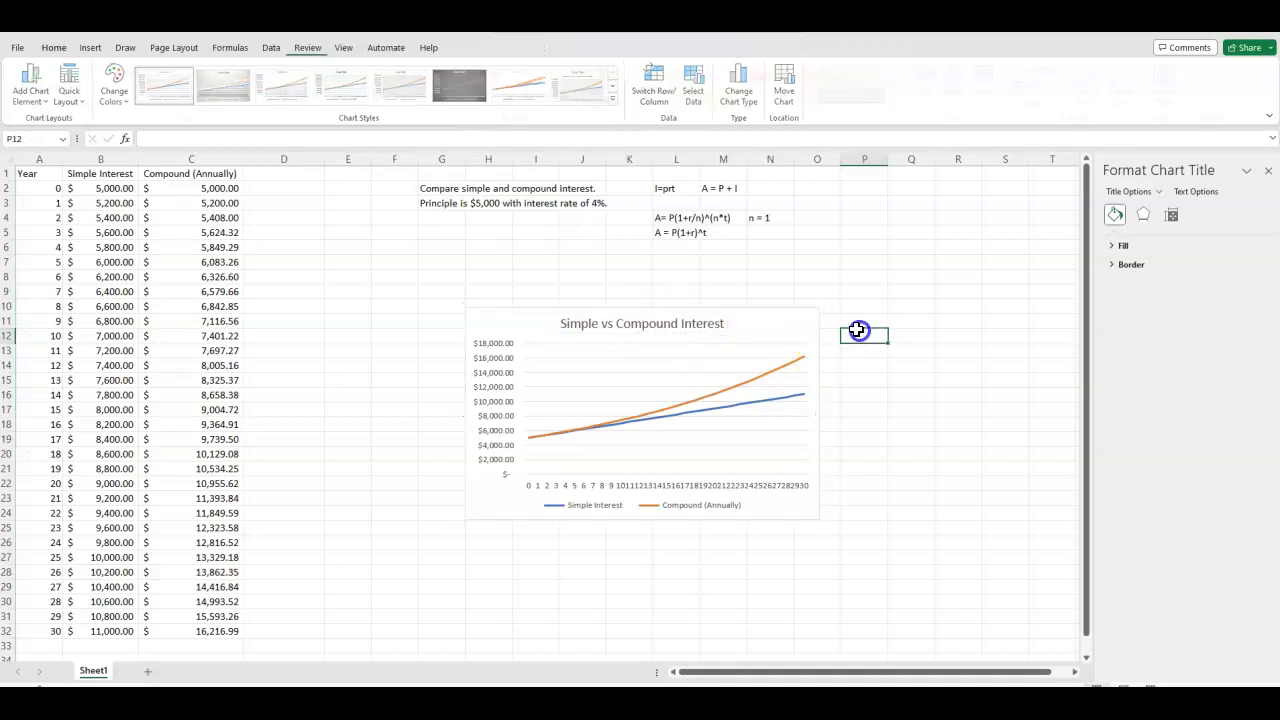
Enlarge the chart and position it to fill the area right of the table.
left_click(815, 320)
left_click_drag(818, 308, 951, 213)
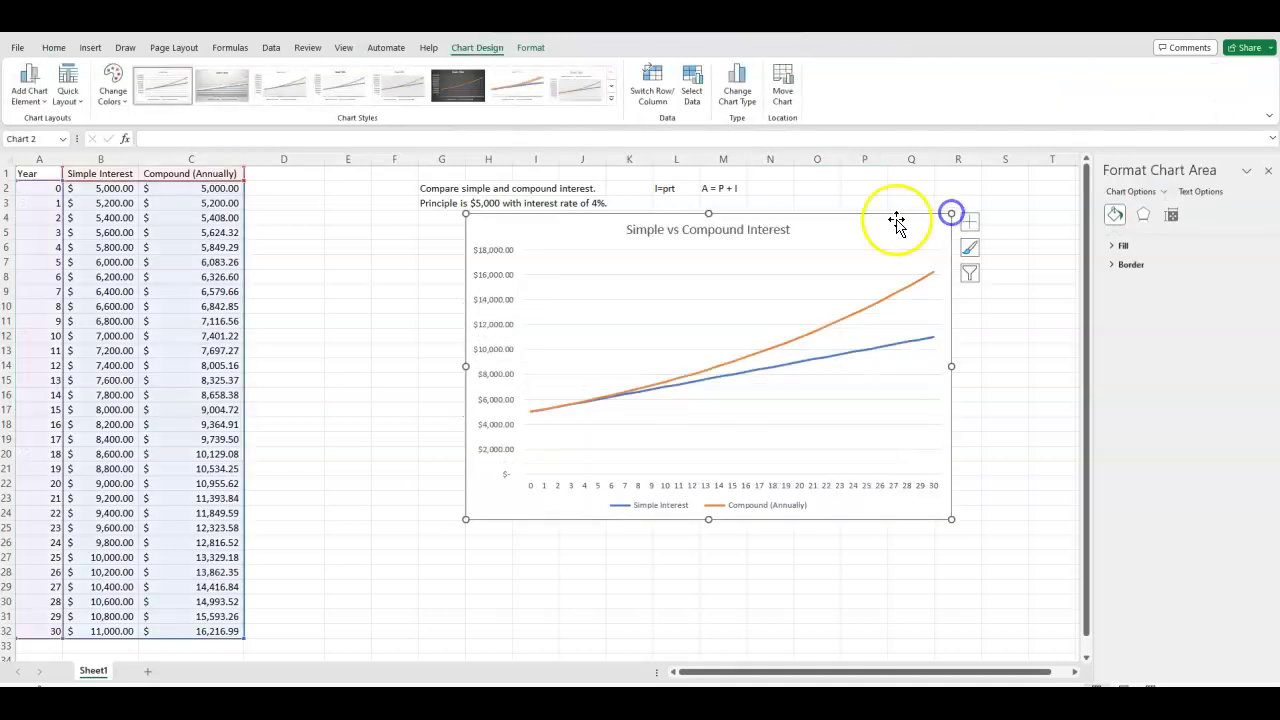
left_click_drag(808, 215, 681, 194)
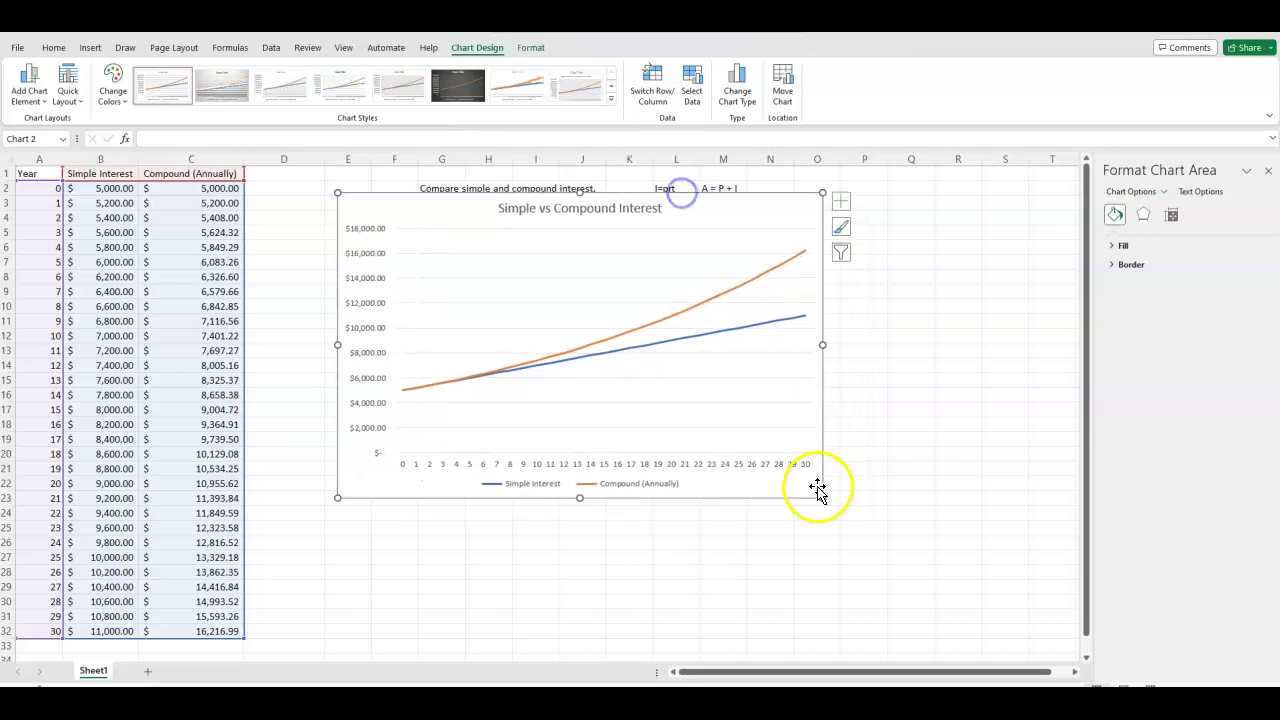
left_click_drag(819, 498, 982, 605)
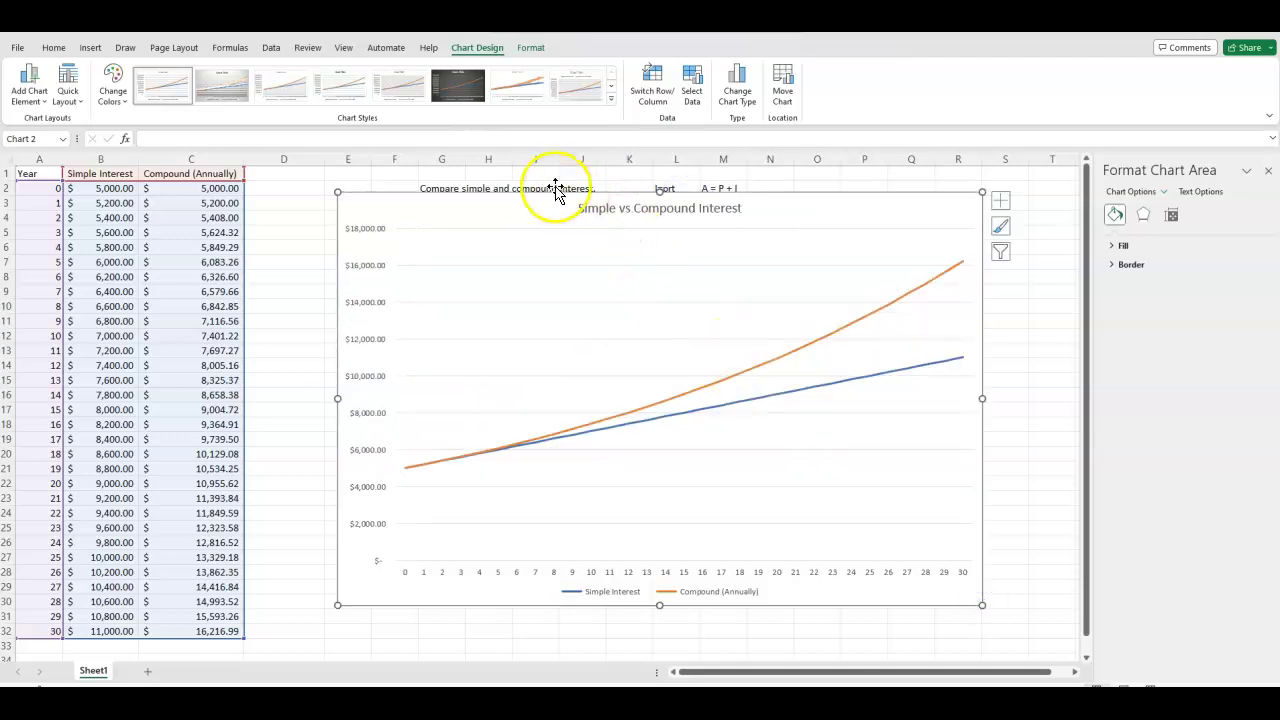
left_click_drag(551, 197, 509, 179)
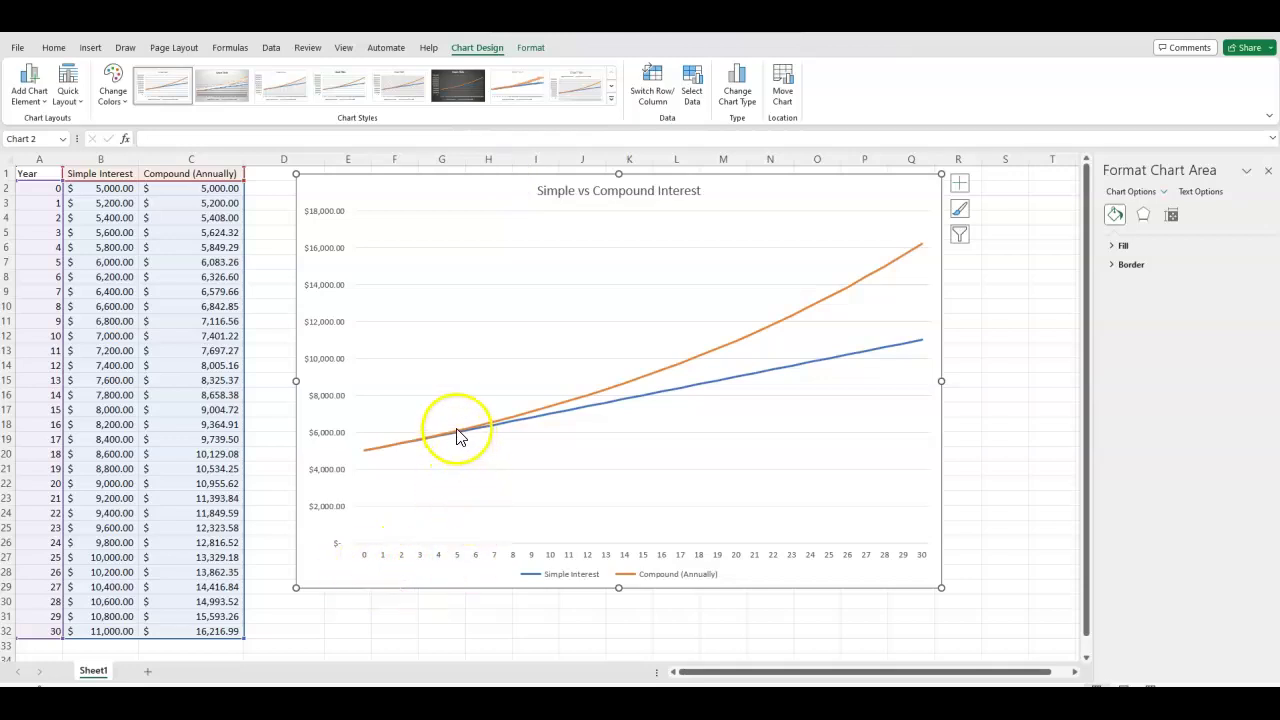
mouse_move(428, 447)
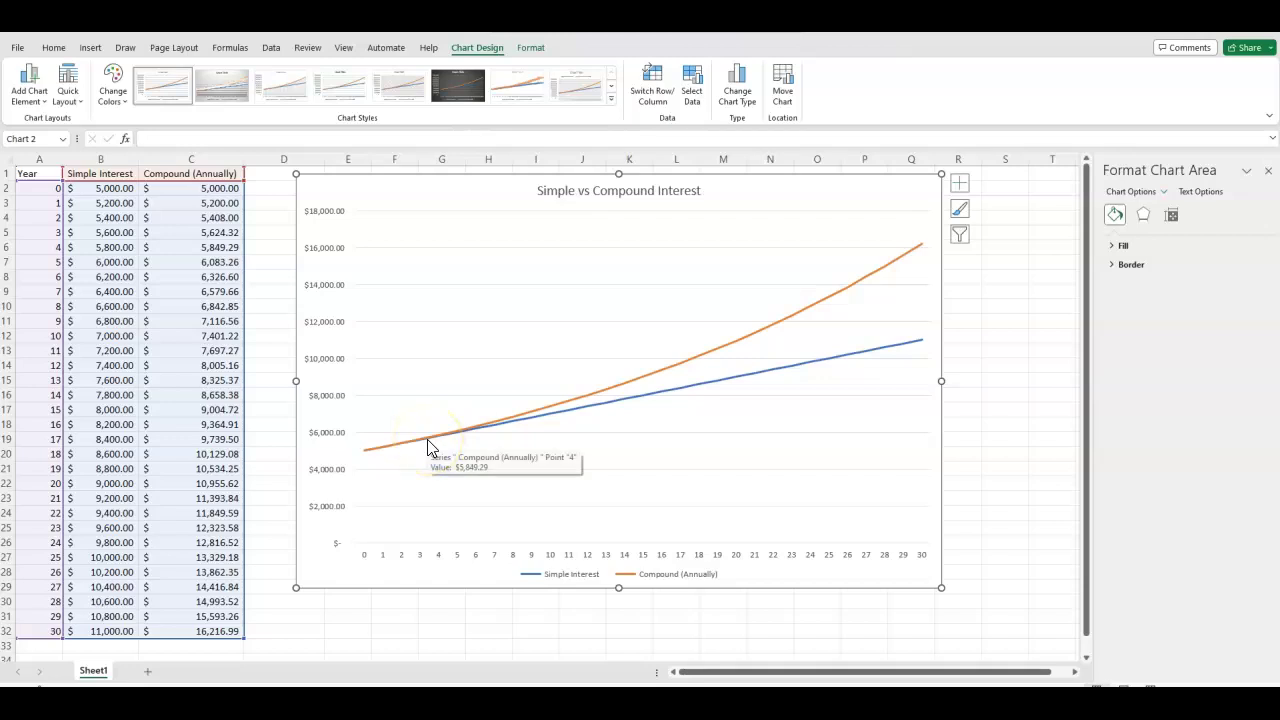